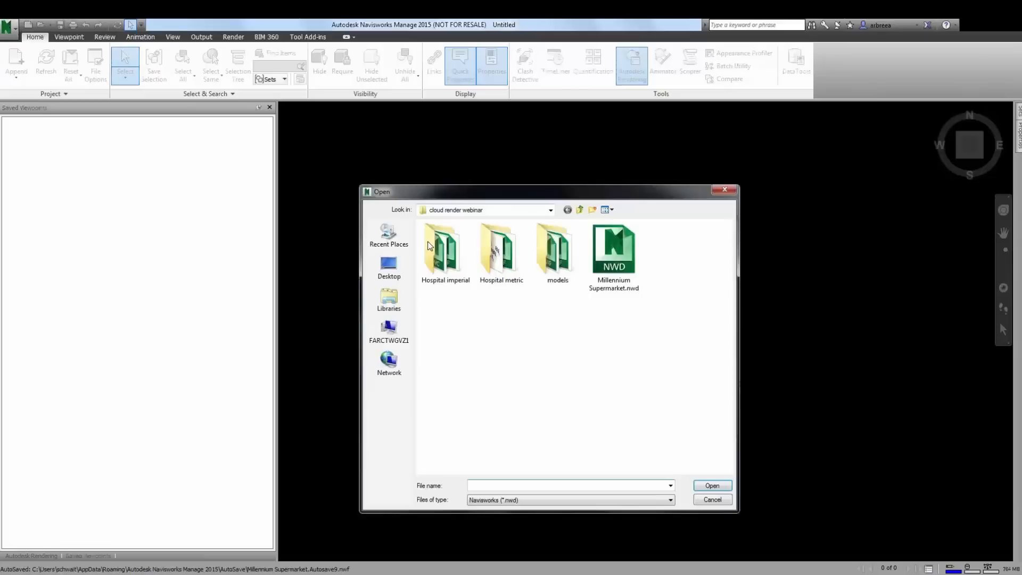
- Open Millennium Supermarket.nwd and save a viewpoint named Entrance looking at the store front from the car park
double_click(615, 272)
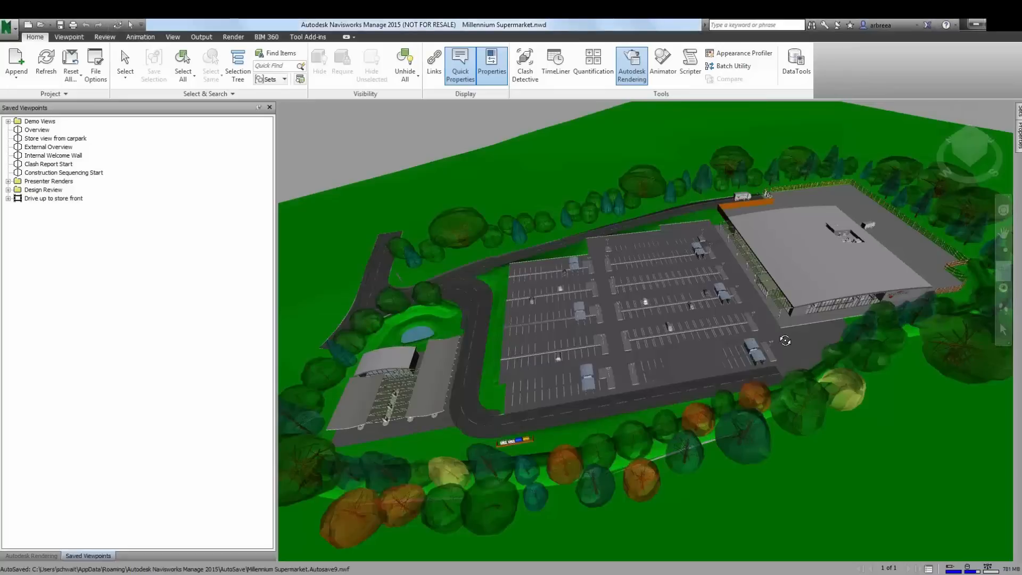
scroll(785, 340, up, 8)
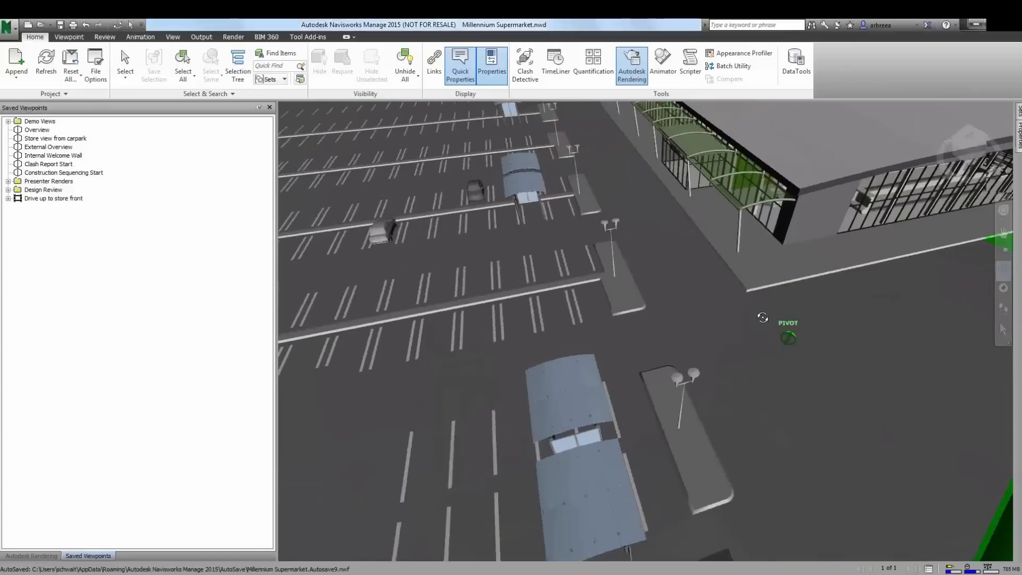
drag(762, 317, 713, 306)
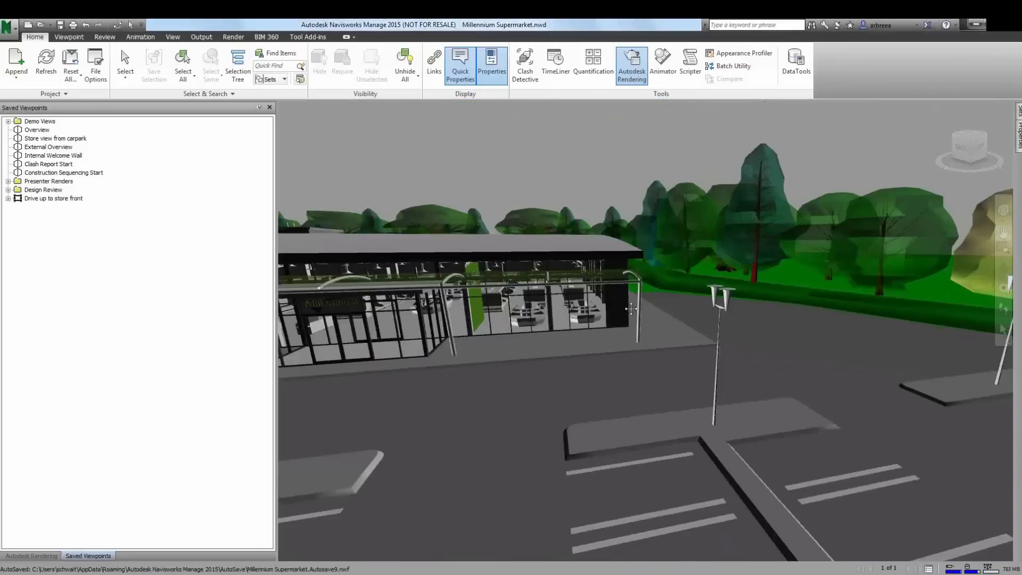
middle_drag(558, 324, 831, 273)
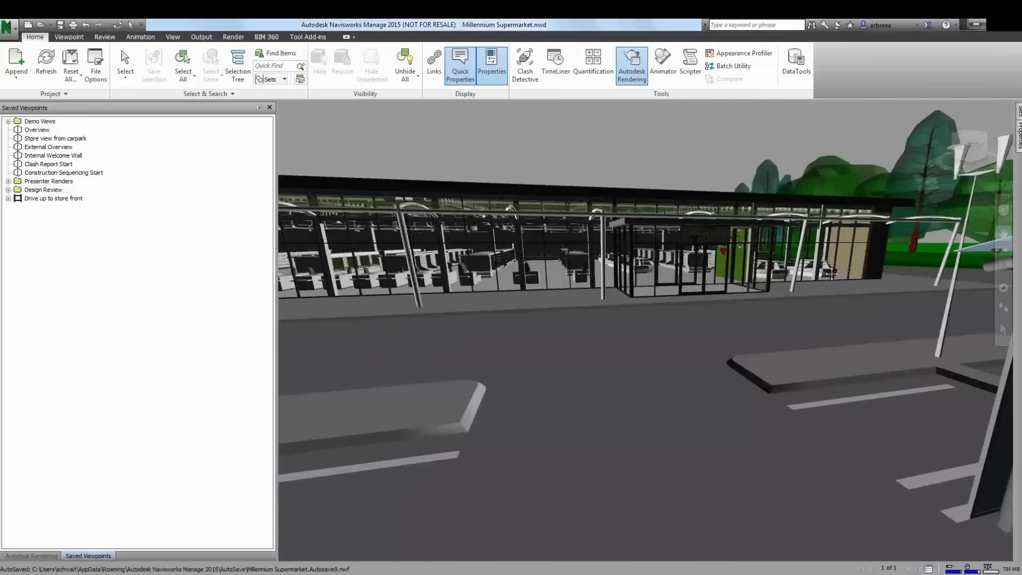
scroll(683, 273, up, 3)
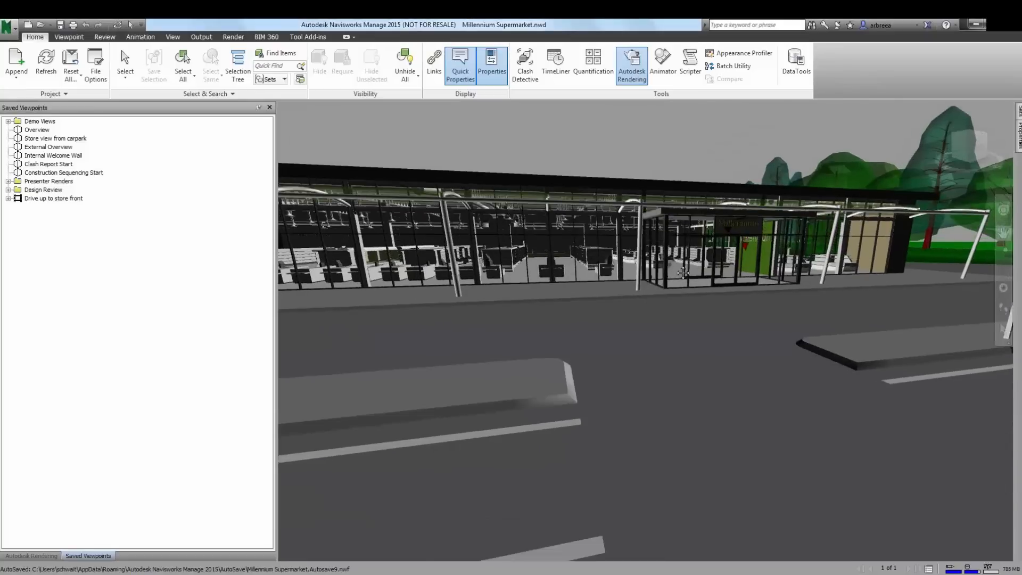
scroll(682, 273, down, 3)
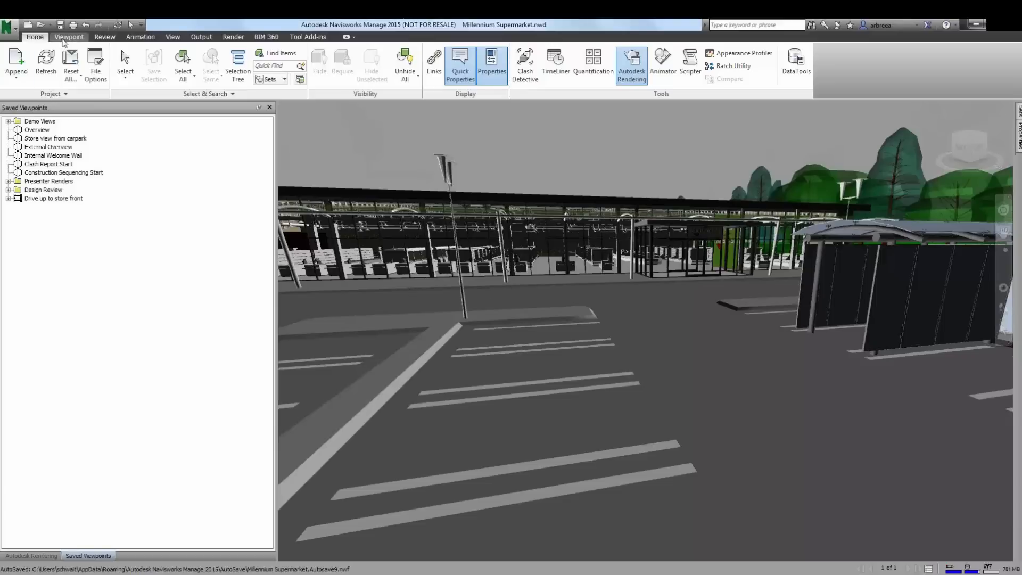
click(63, 40)
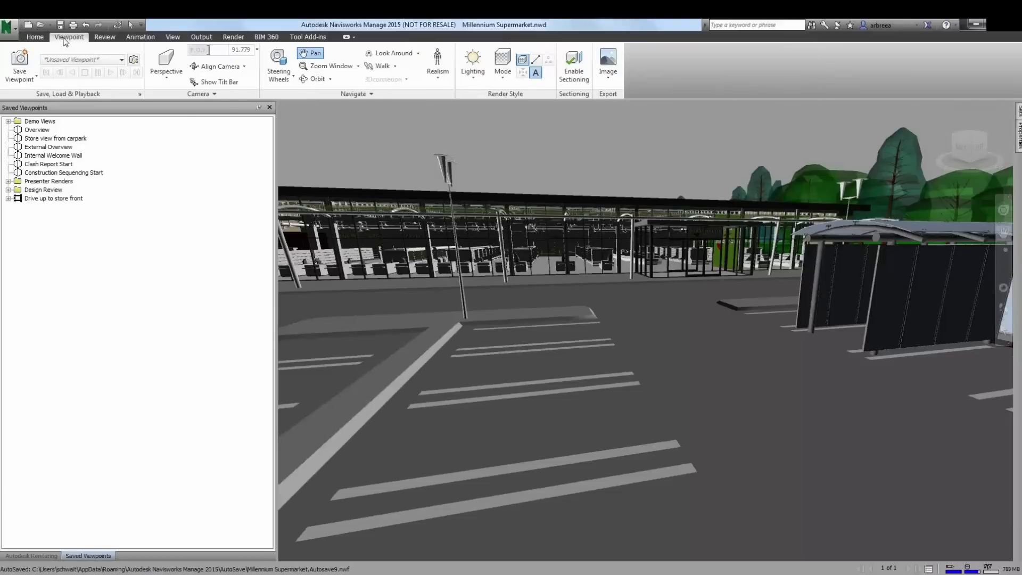
click(16, 62)
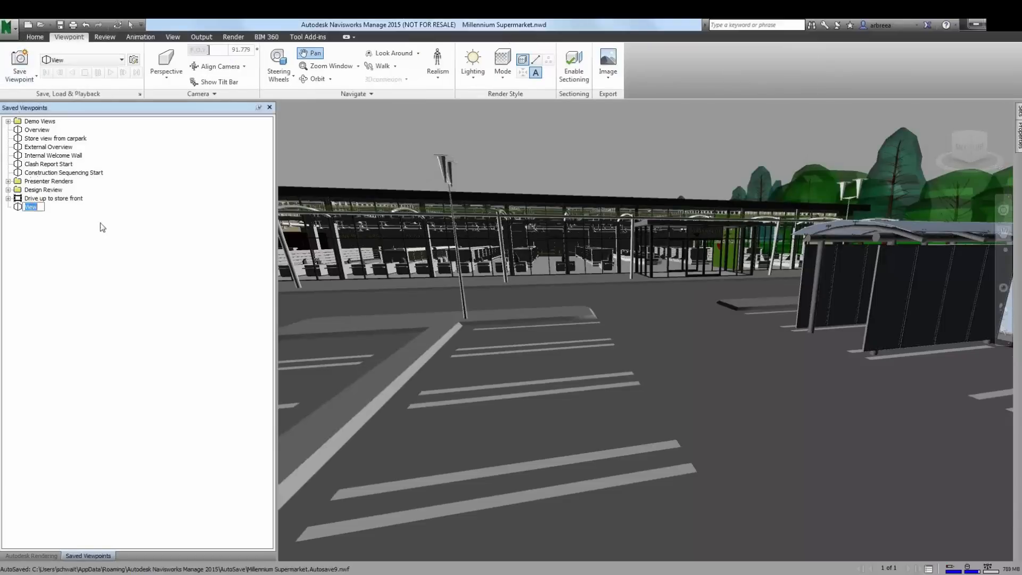
text(Entra)
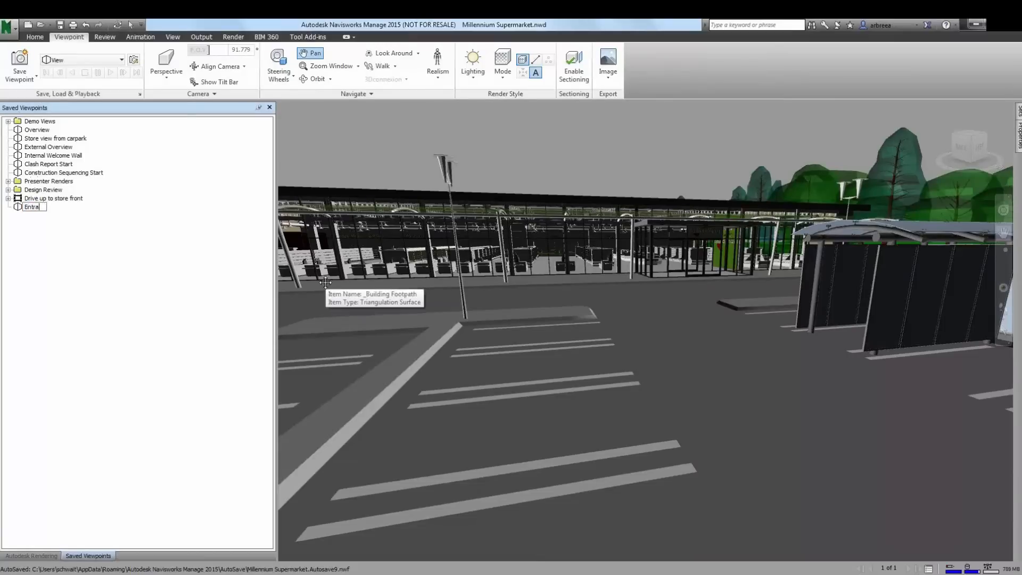
text(nce)
key(Return)
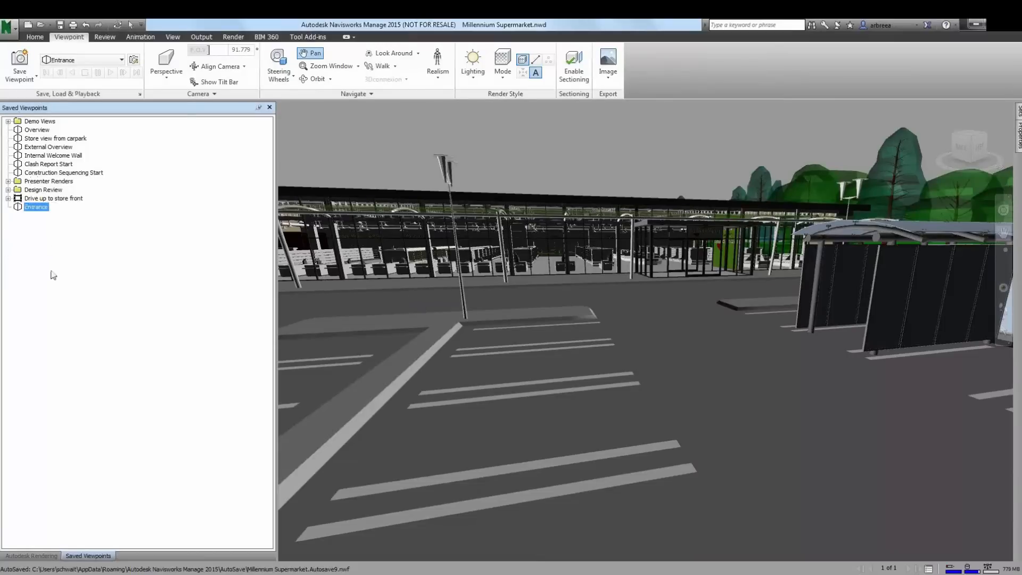
- Create a saved-viewpoint folder named Renderings and move the Entrance viewpoint into it
right_click(30, 243)
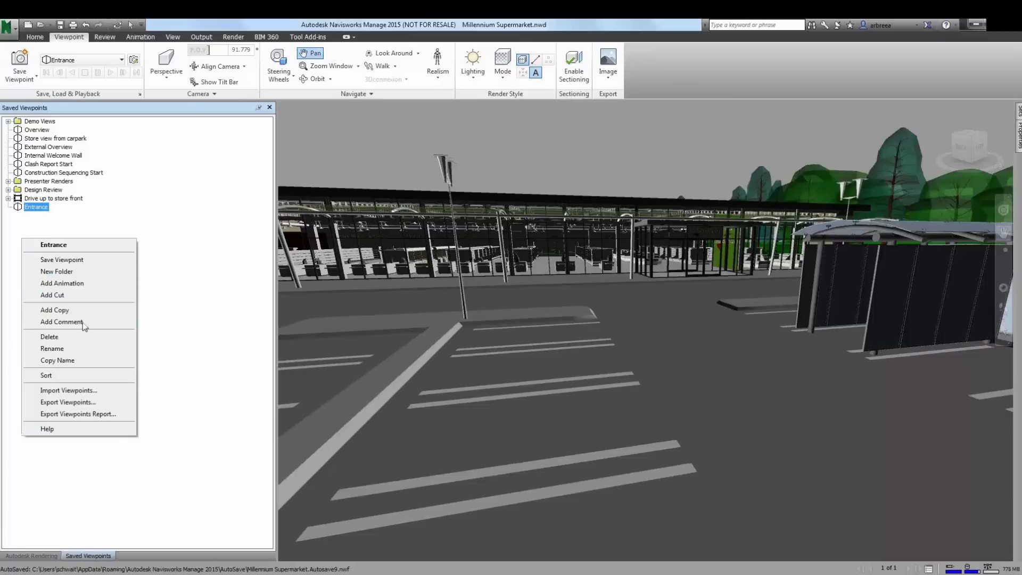
click(77, 282)
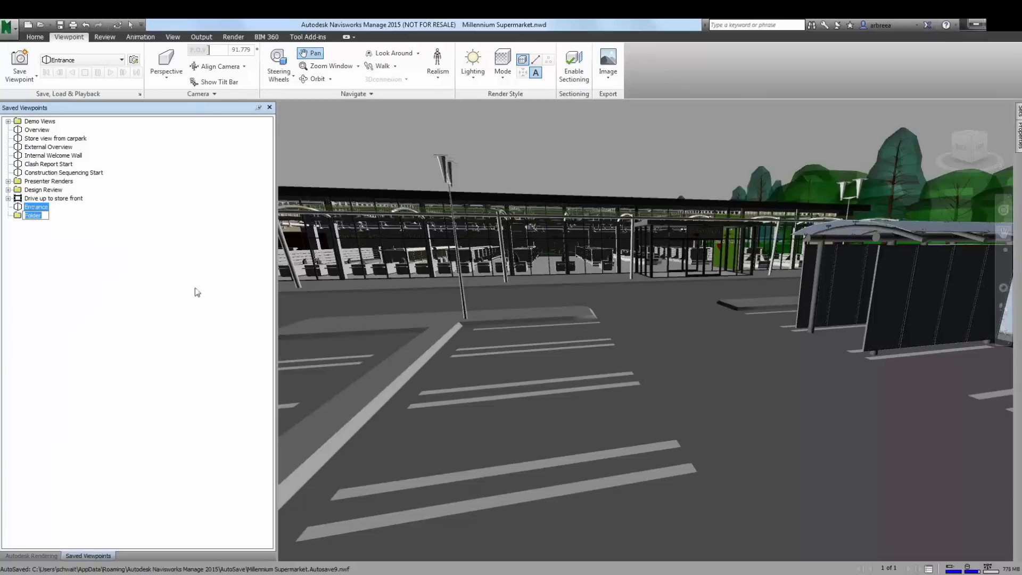
text(Renderings)
key(Return)
mouse_move(32, 206)
mouse_down()
mouse_move(22, 207)
mouse_move(27, 215)
mouse_up()
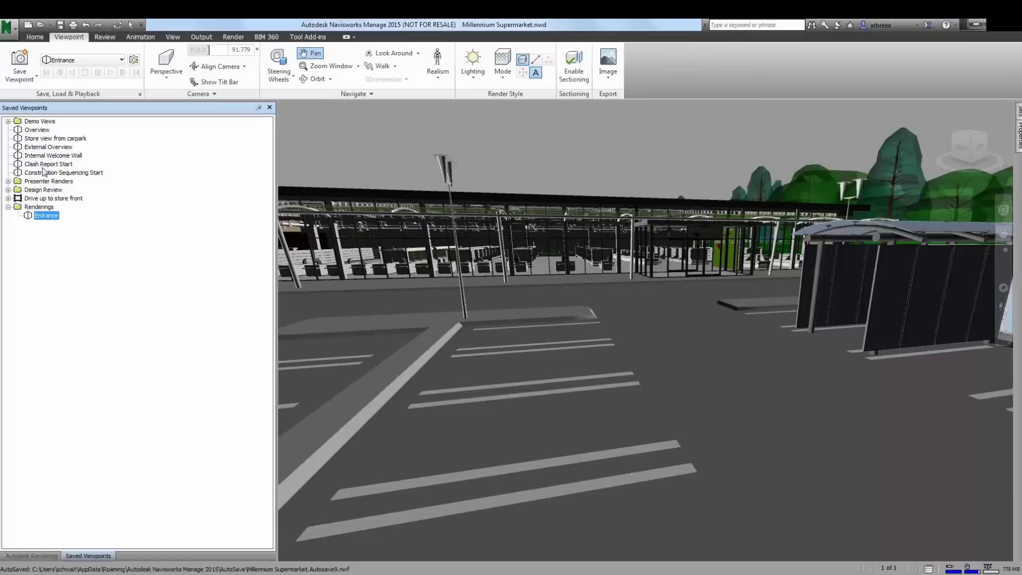
- Restore the Store view from carpark viewpoint and set the render mode to Full Render with Full Lights
click(36, 131)
click(43, 139)
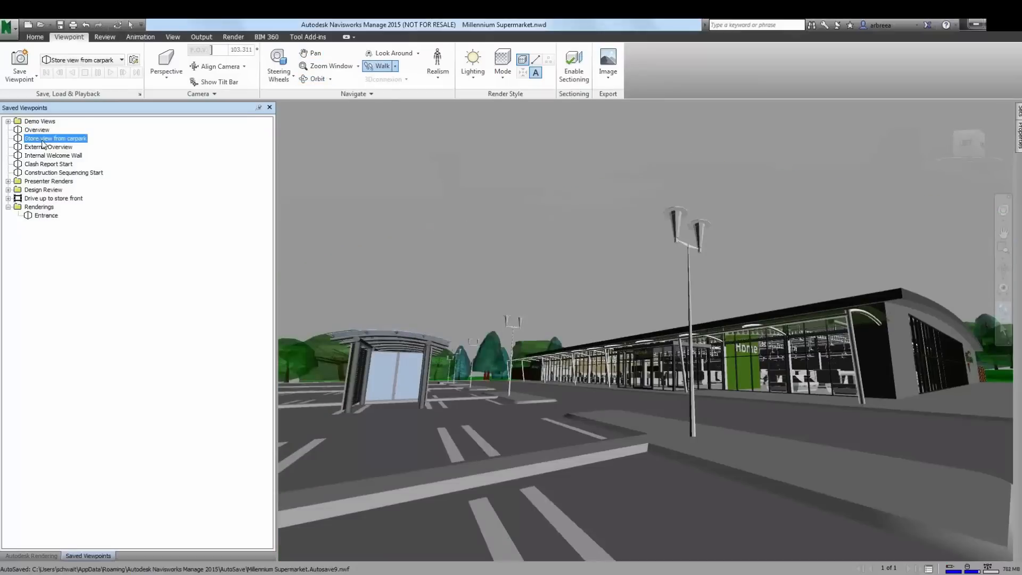
click(476, 85)
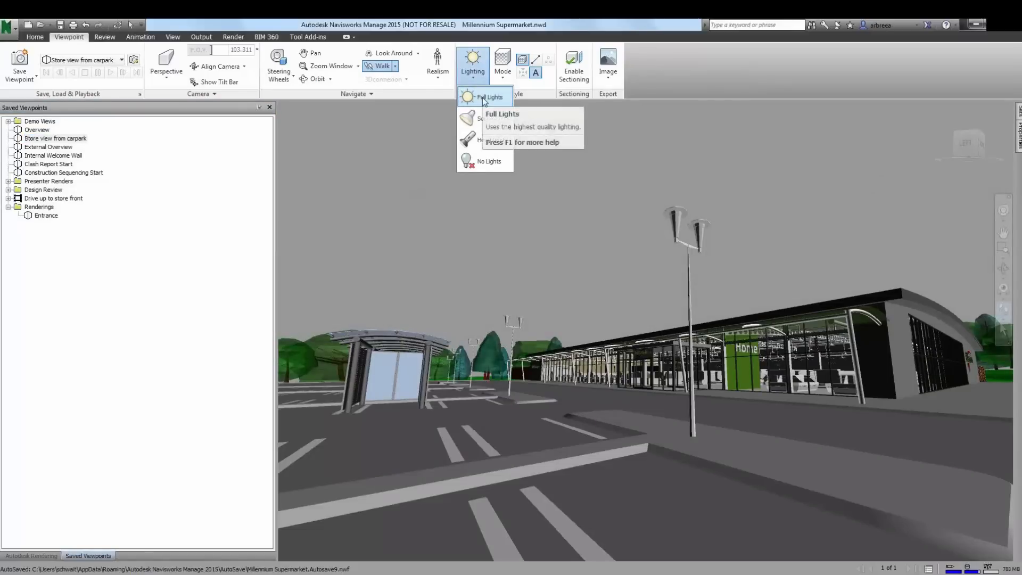
click(502, 75)
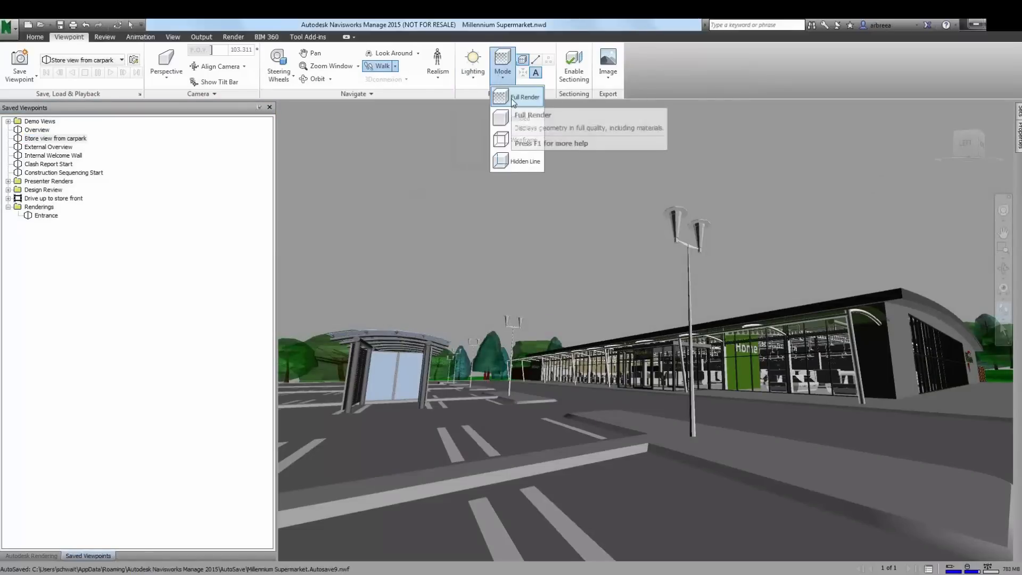
click(512, 99)
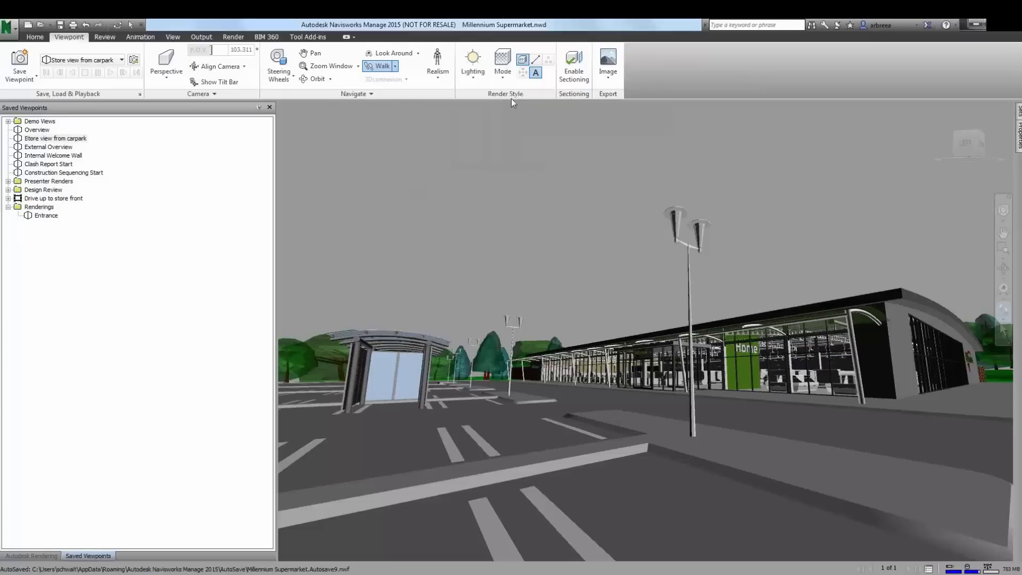
click(482, 80)
click(478, 100)
- Open the Autodesk Rendering environment settings and turn on the Sun
click(35, 37)
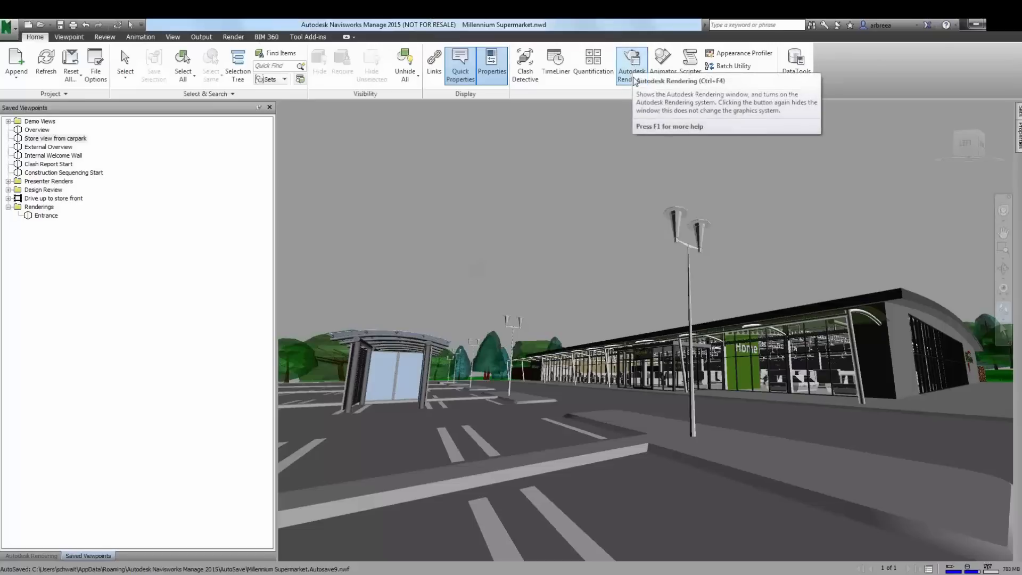
click(634, 75)
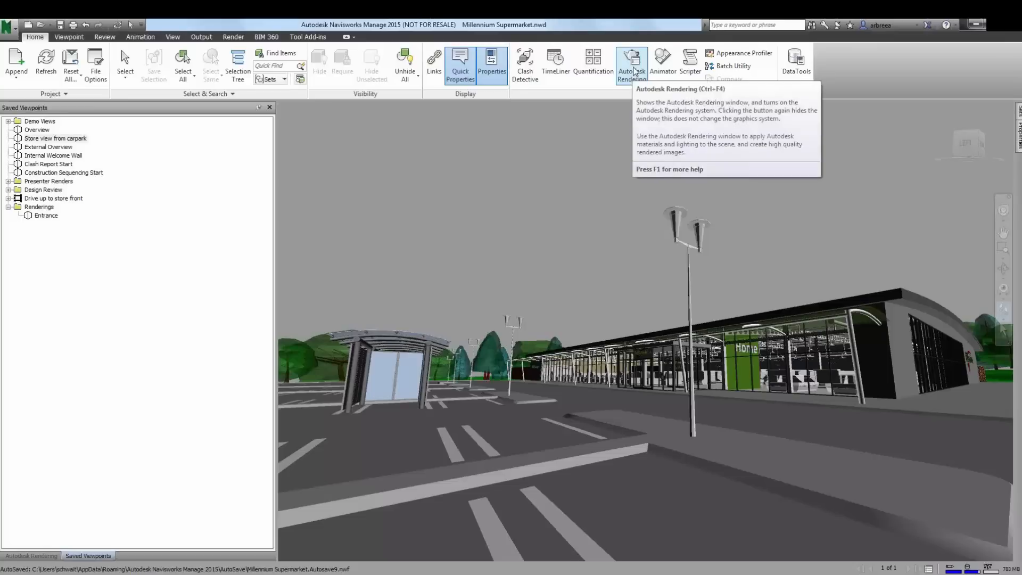
click(43, 556)
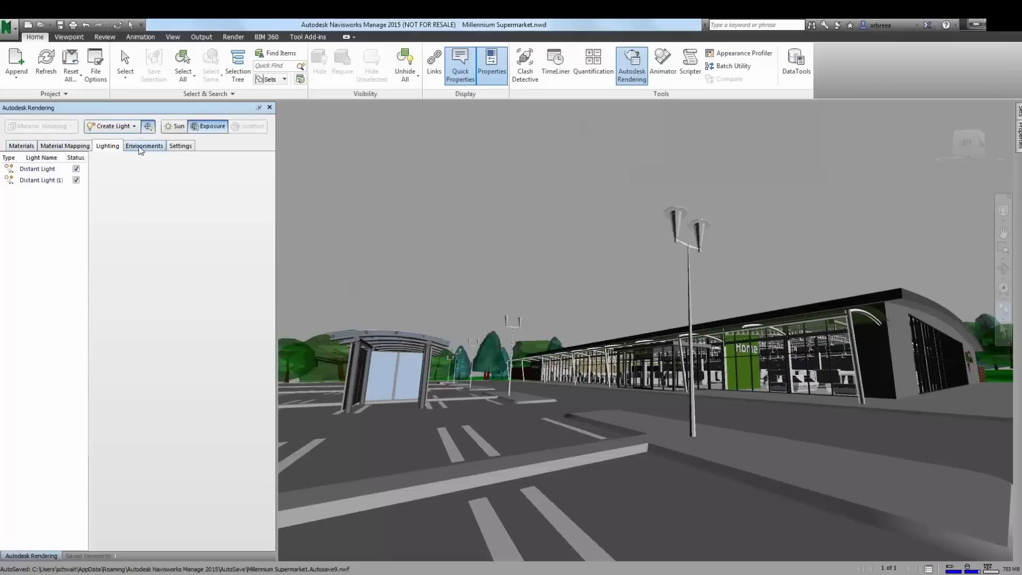
click(141, 147)
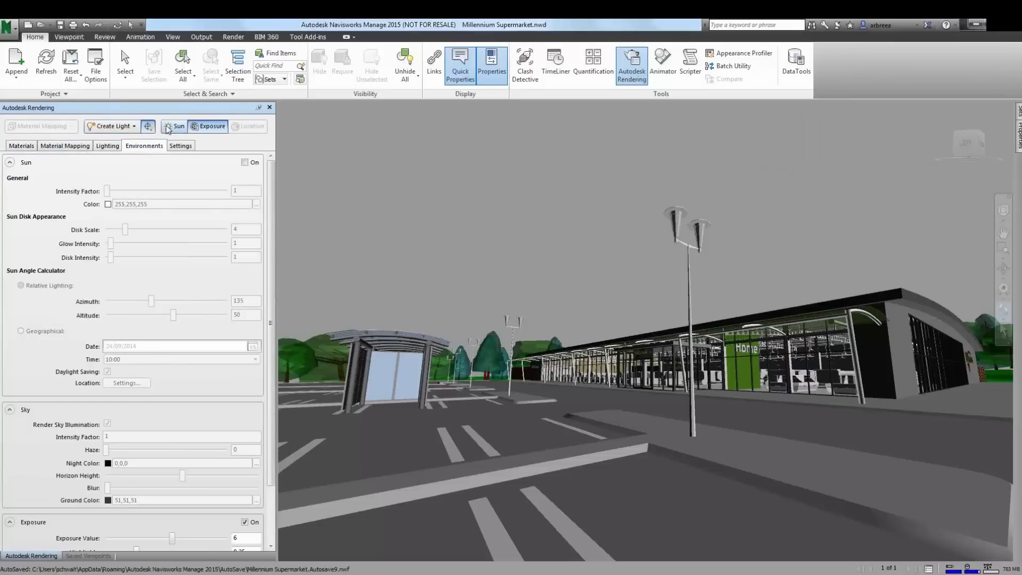
click(174, 126)
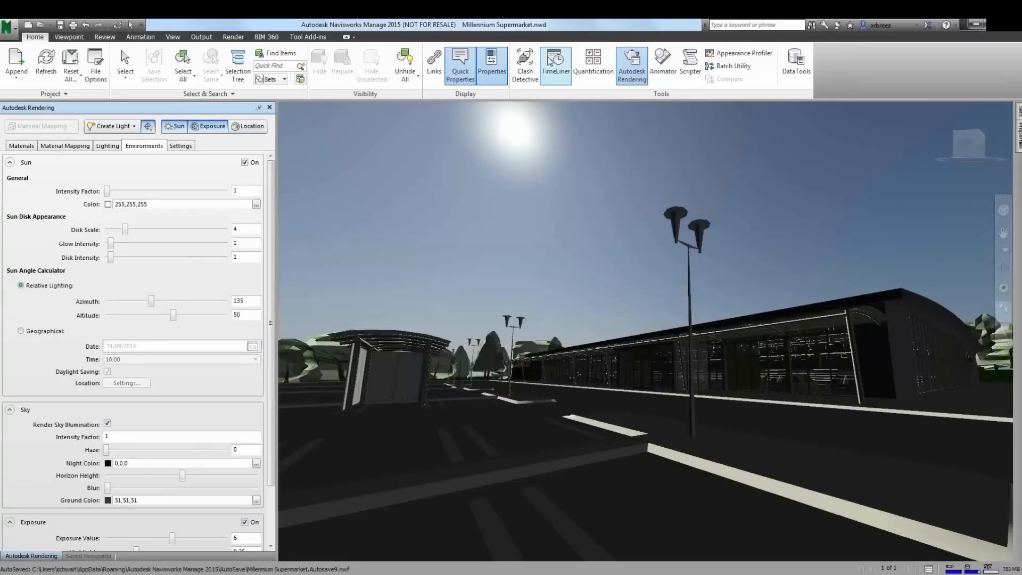
- Reapply Full Lights as the viewport lighting
click(79, 38)
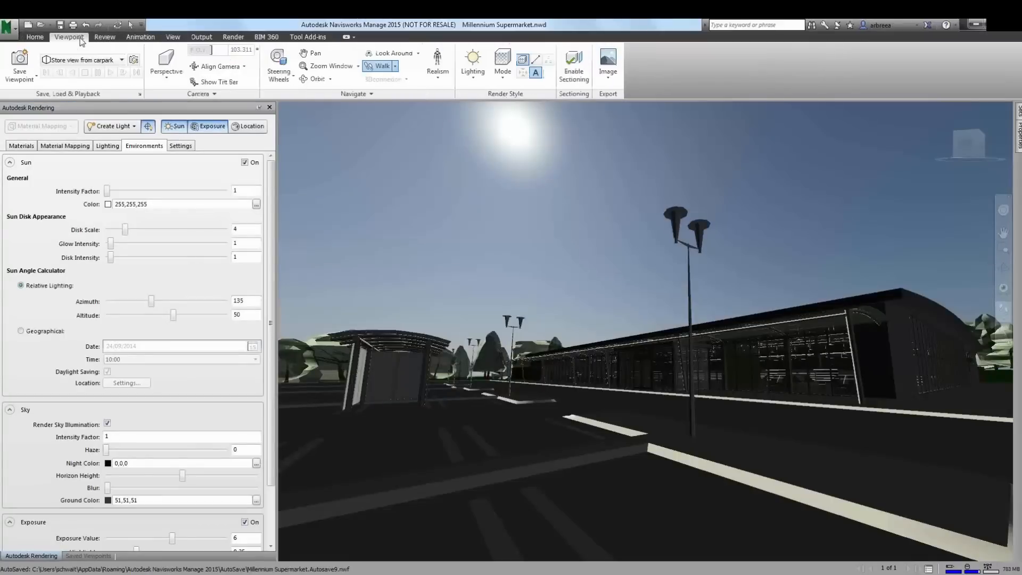
click(472, 64)
click(490, 99)
- Adjust the relative sun azimuth to about 155 and the altitude to about 48
click(152, 301)
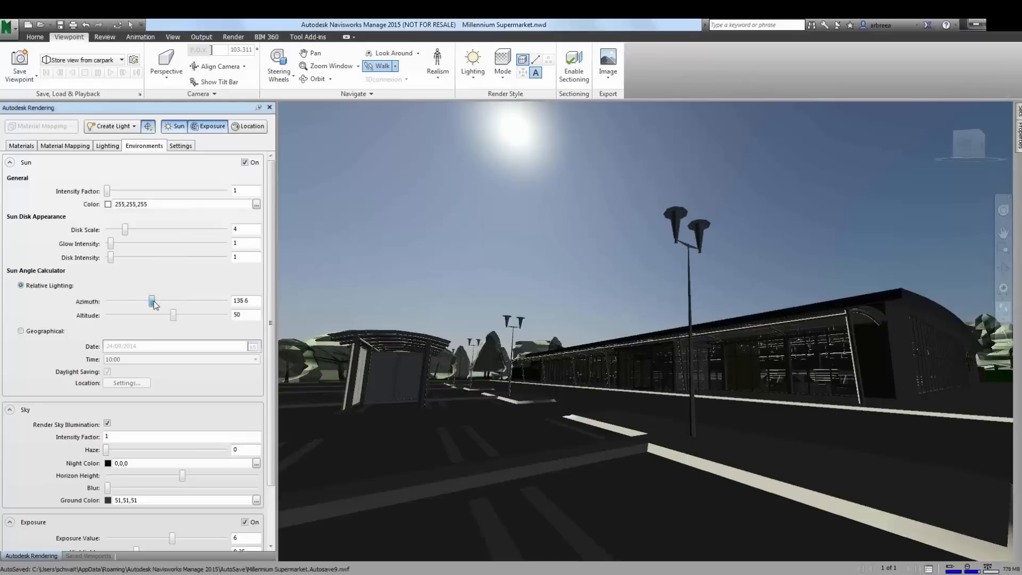
mouse_move(153, 303)
mouse_down()
mouse_move(132, 307)
mouse_move(161, 308)
mouse_up()
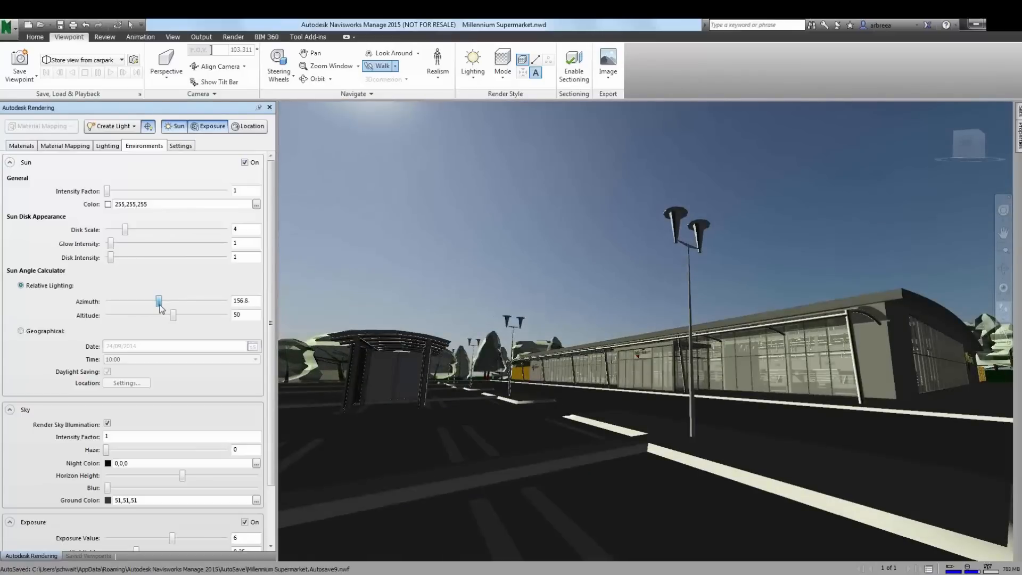
mouse_move(161, 308)
mouse_down()
mouse_move(206, 325)
mouse_move(160, 328)
mouse_up()
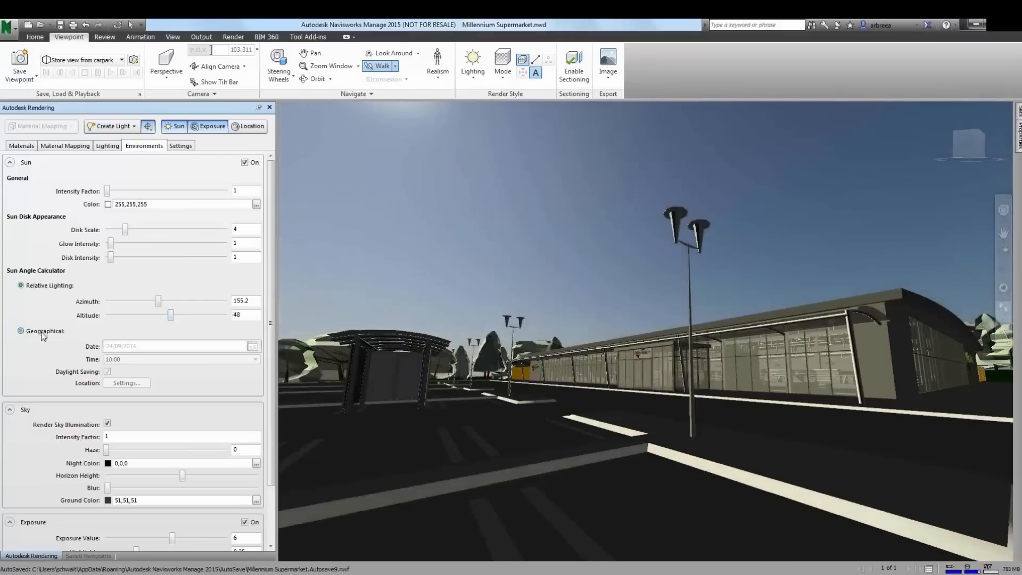
- Switch the sun angle calculator to Geographical and open the location settings, then cancel them
click(42, 333)
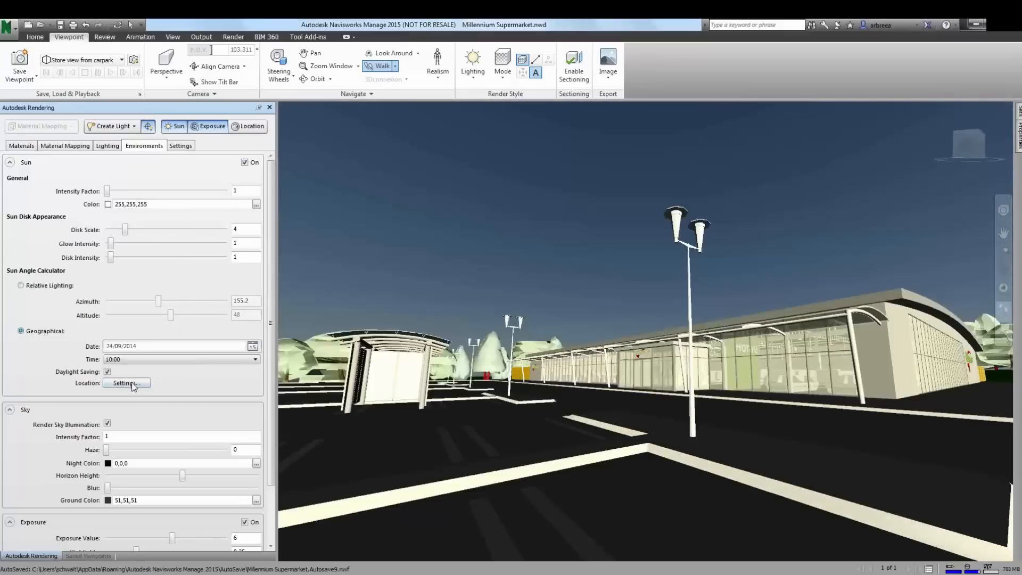
click(126, 383)
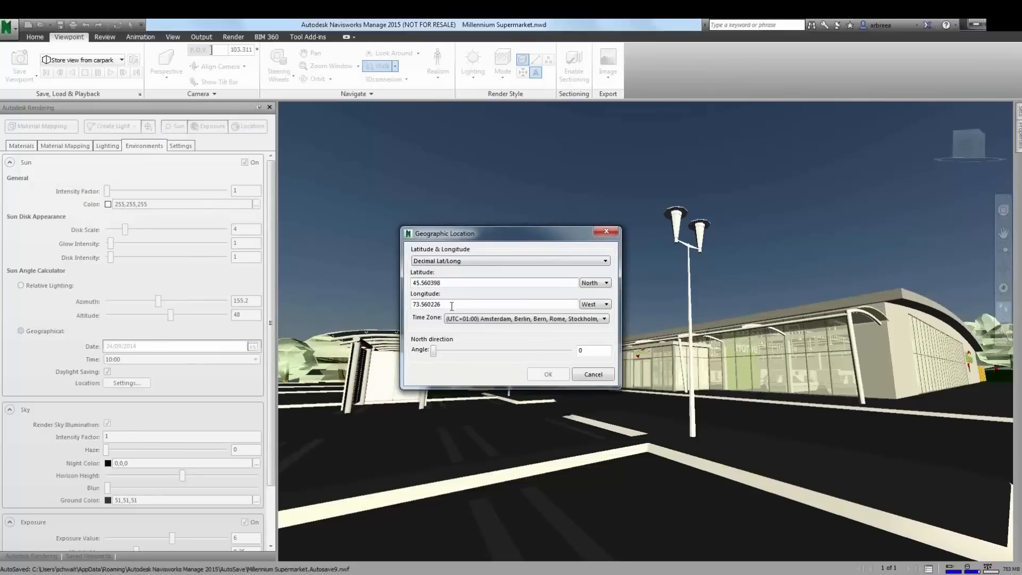
click(593, 375)
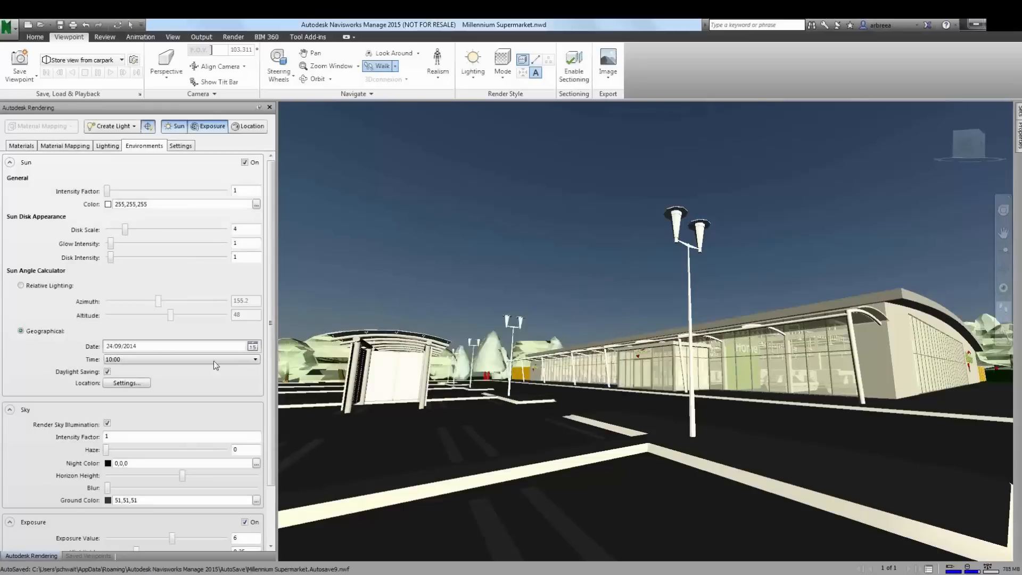
- Set the geographical sun time to 11:15
click(168, 360)
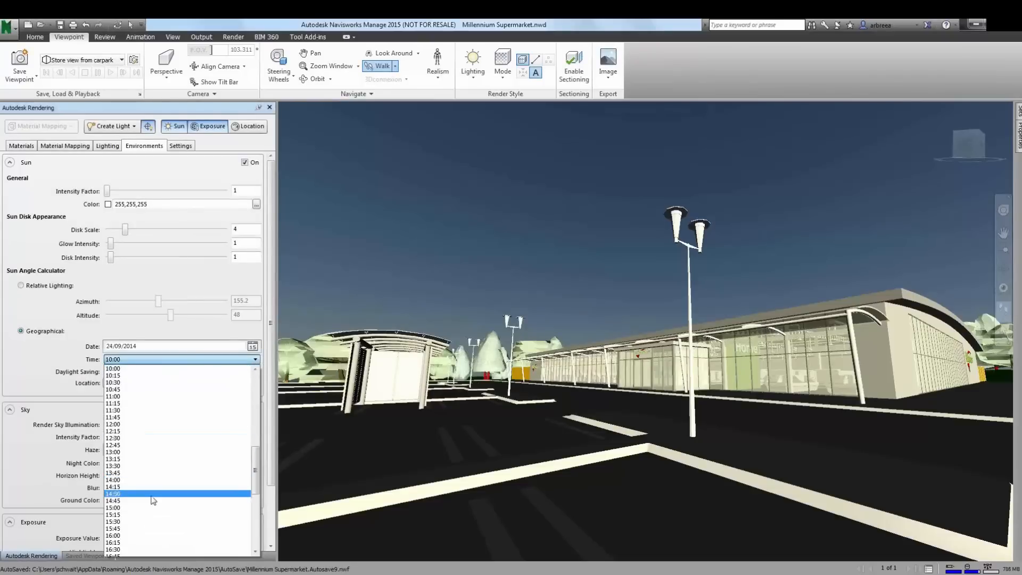
click(153, 494)
click(151, 361)
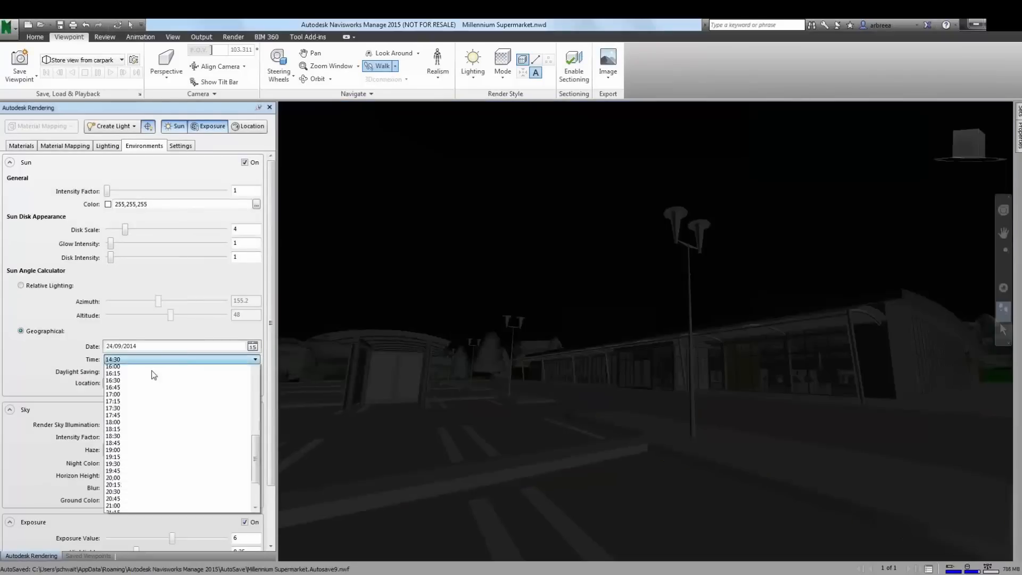
scroll(147, 393, up, 1)
click(140, 426)
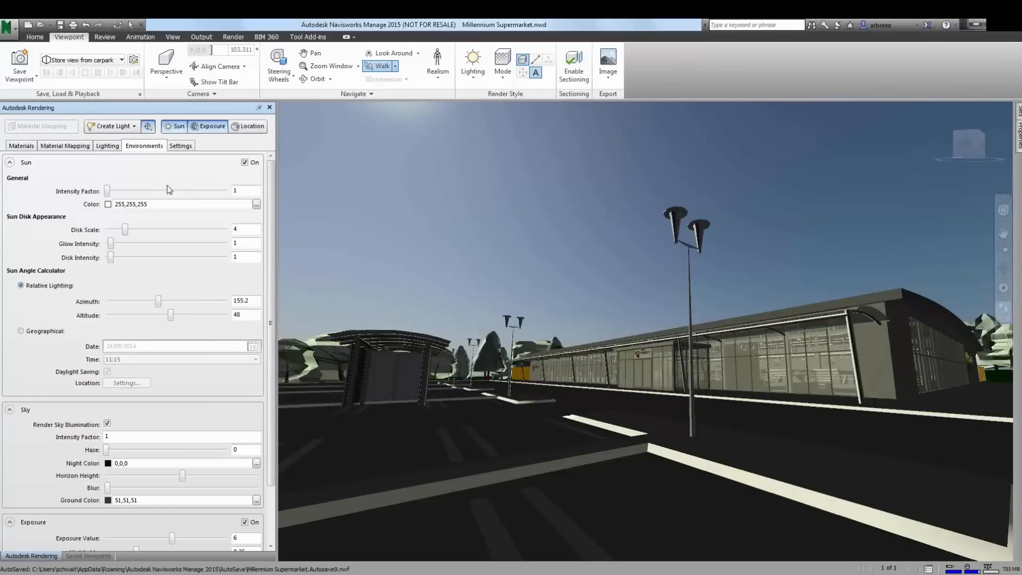
- Apply the Asphalt 2 sitework material from the Autodesk library to the car park ground
click(19, 146)
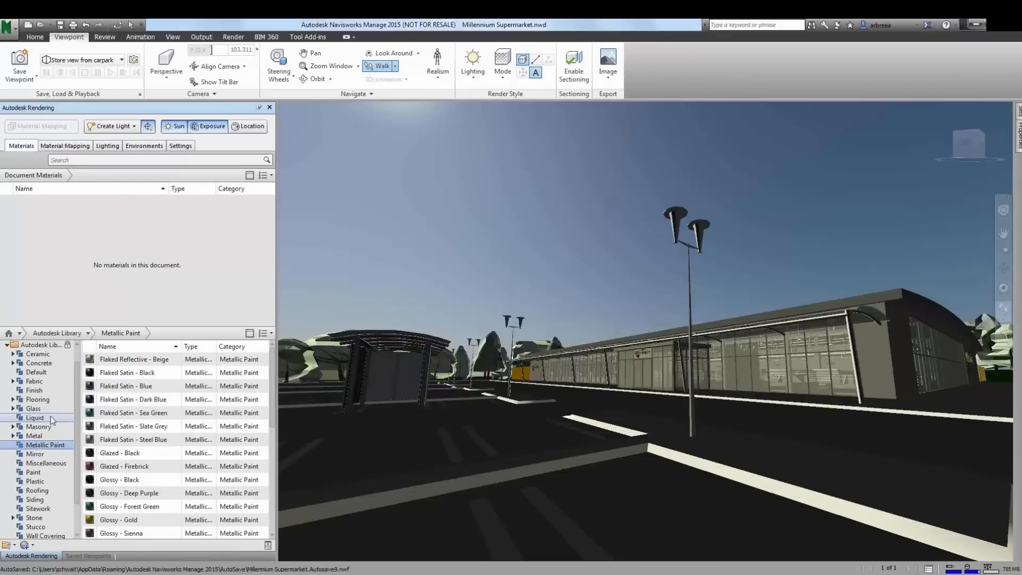
click(44, 510)
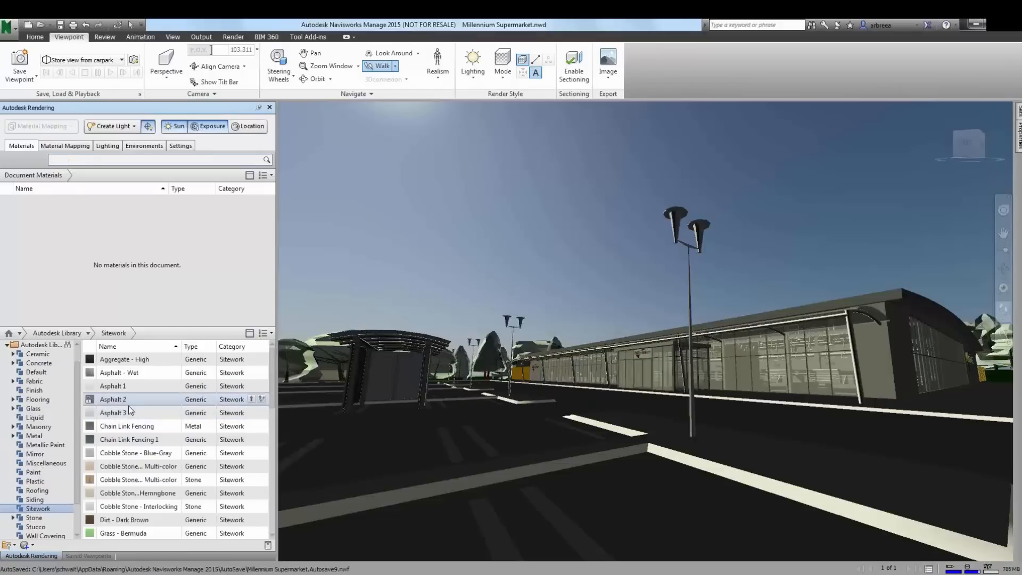
drag(128, 426, 640, 514)
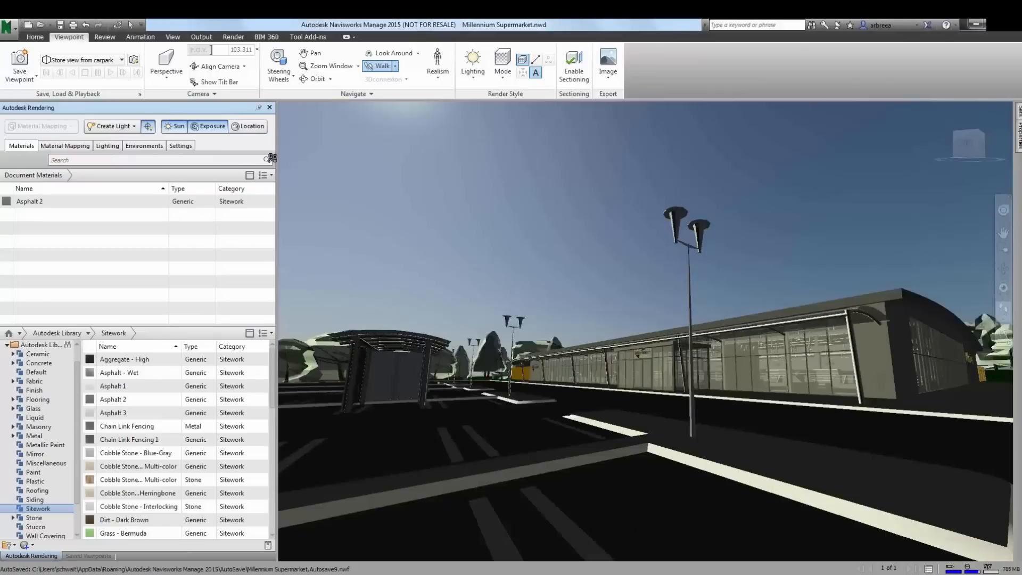
- Select a building wall panel and all matching panels, then apply the Fieldstone - Weathered stone material to them
click(130, 24)
click(877, 366)
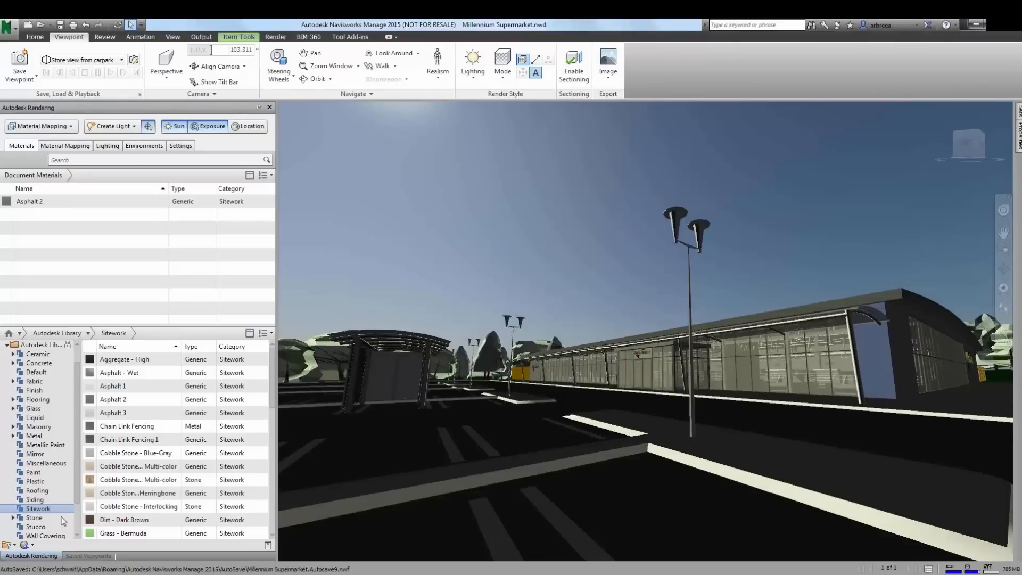
click(35, 36)
click(211, 75)
click(227, 123)
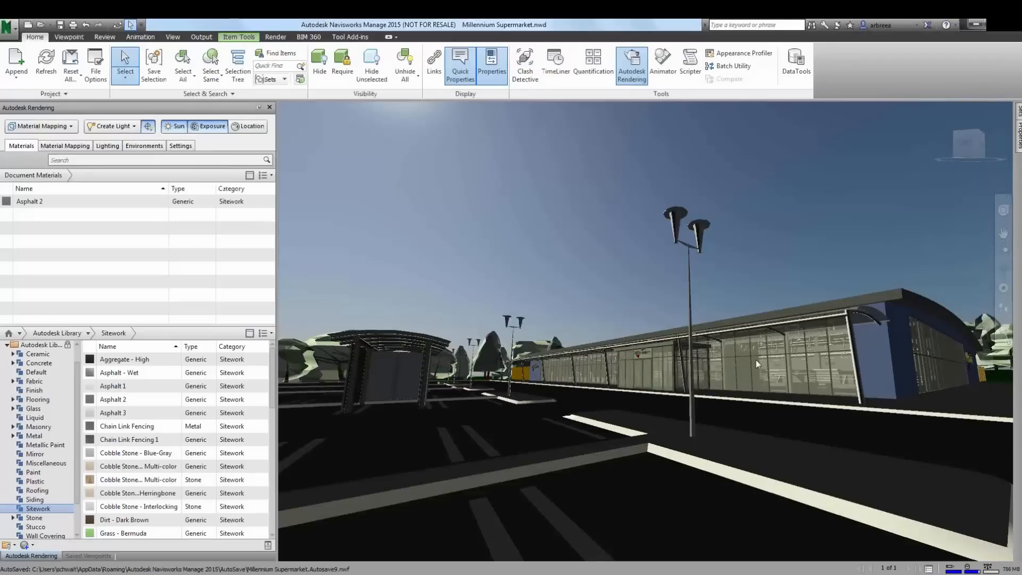
click(49, 520)
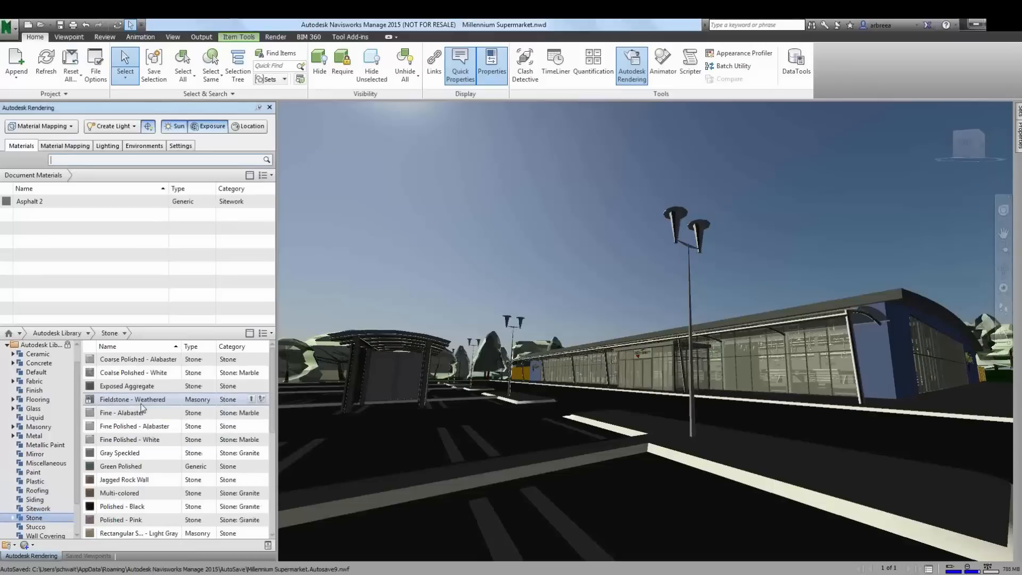
drag(140, 404, 765, 424)
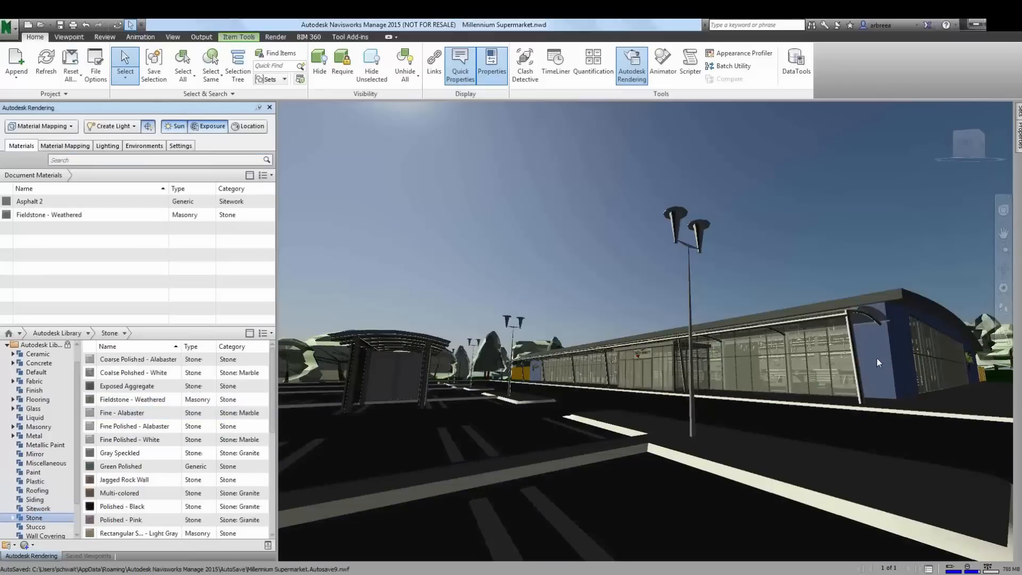
click(877, 274)
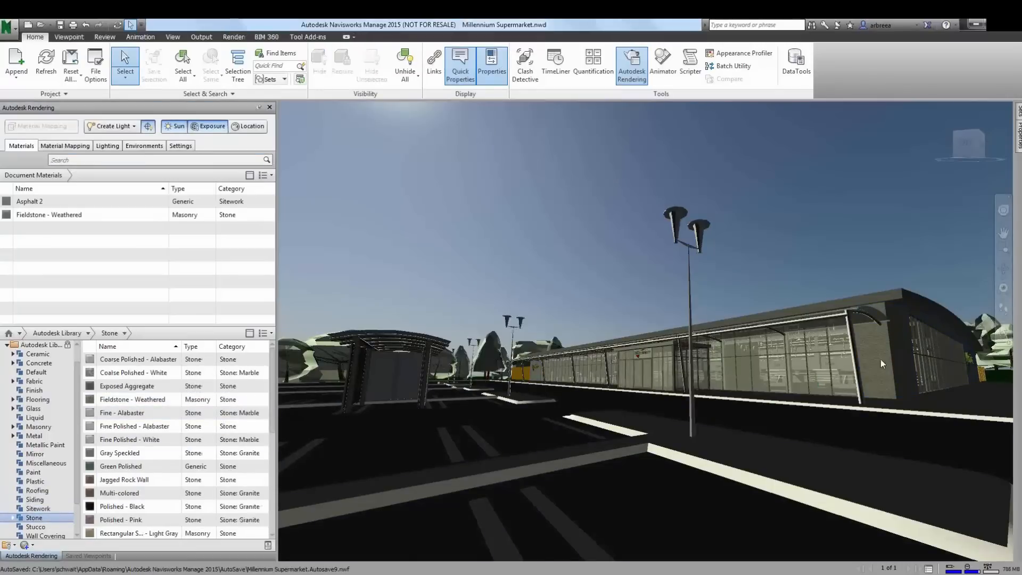
- Select the lamp posts and assign the Glossy - Forest Green metallic paint material to the selection
click(691, 426)
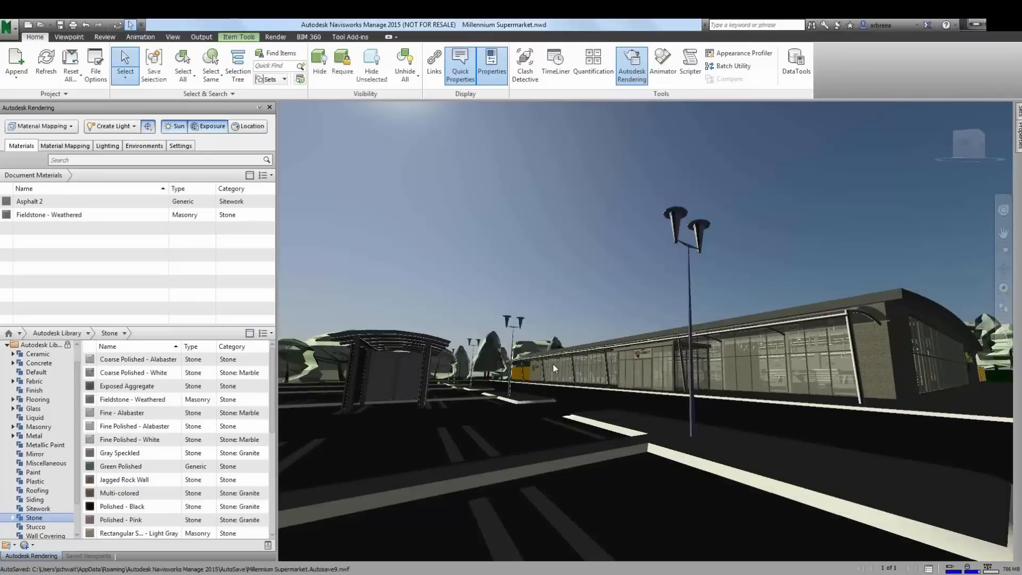
ctrl+click(509, 387)
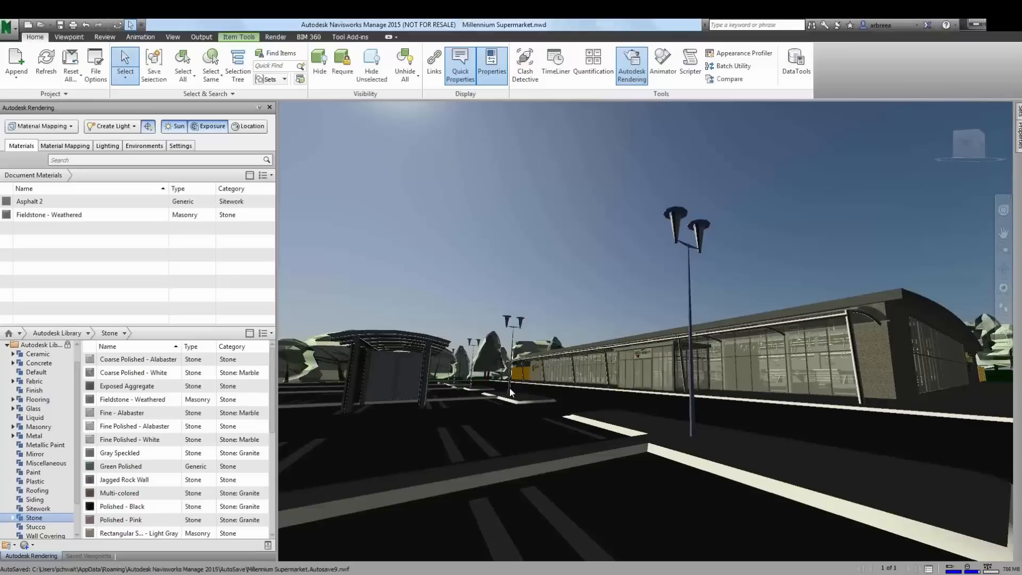
click(470, 387)
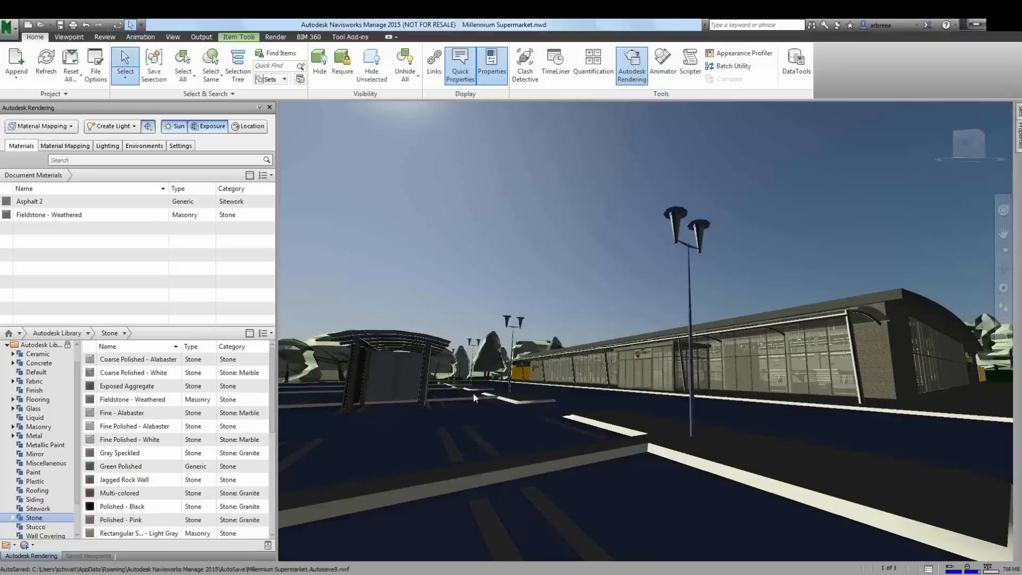
key(Escape)
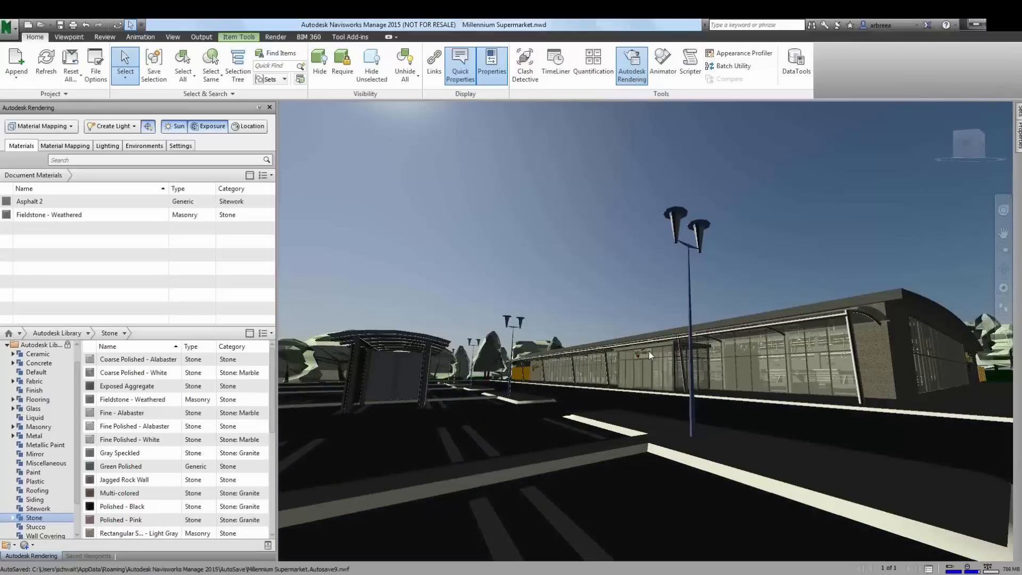
click(44, 446)
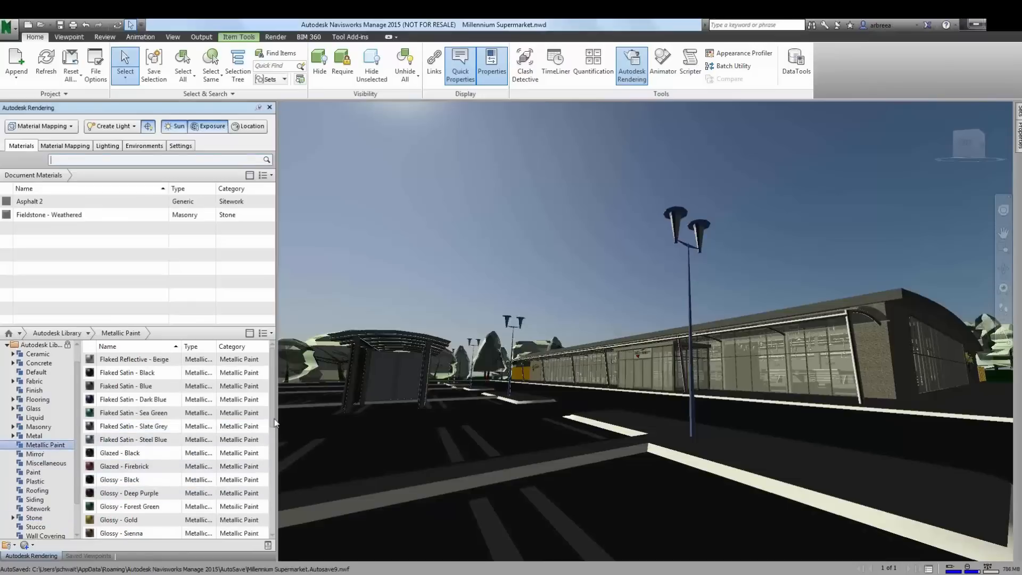
scroll(267, 463, down, 3)
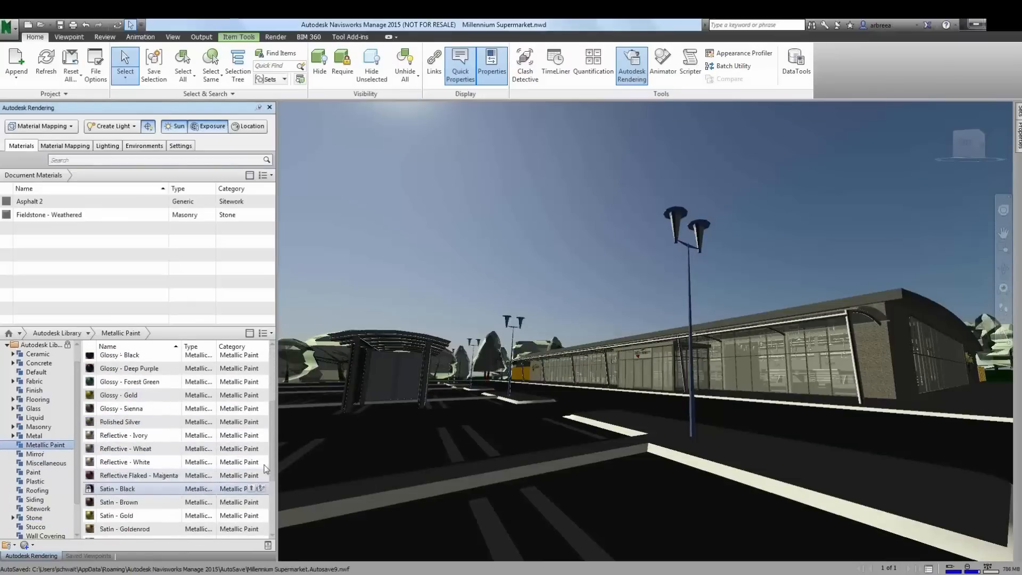
scroll(265, 461, up, 1)
drag(152, 428, 694, 423)
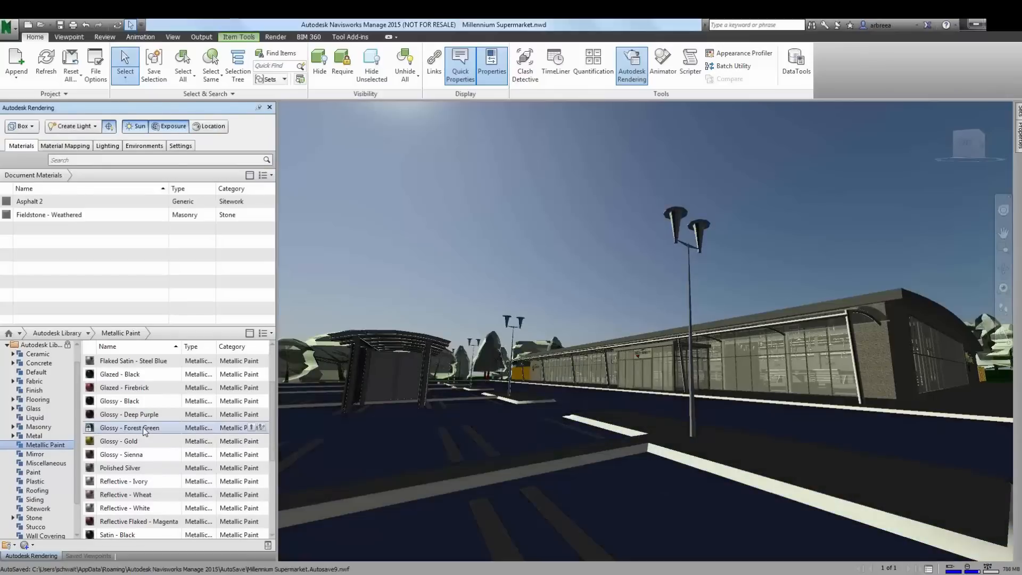
right_click(146, 430)
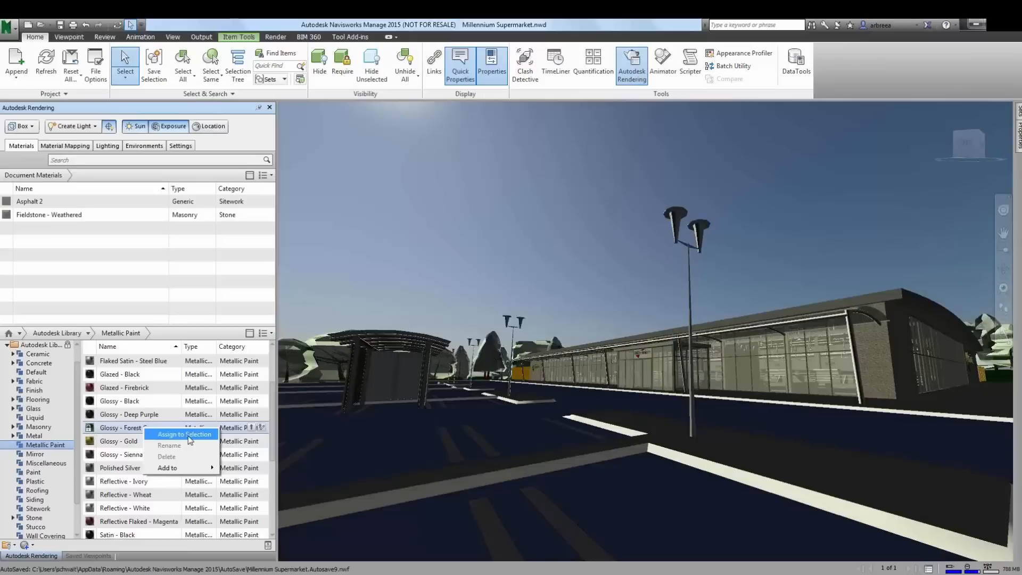
click(695, 424)
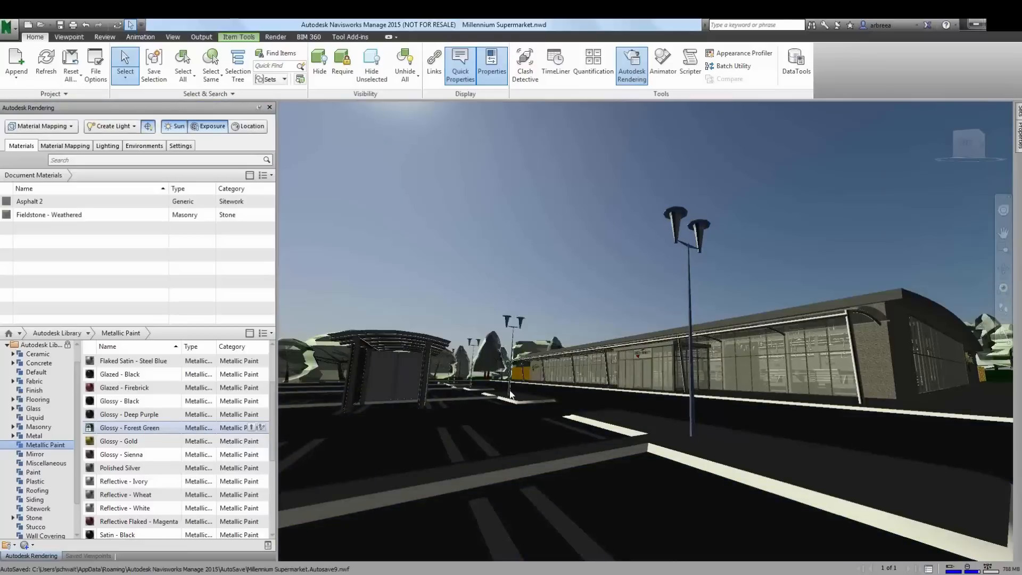
right_click(136, 430)
click(157, 436)
click(631, 289)
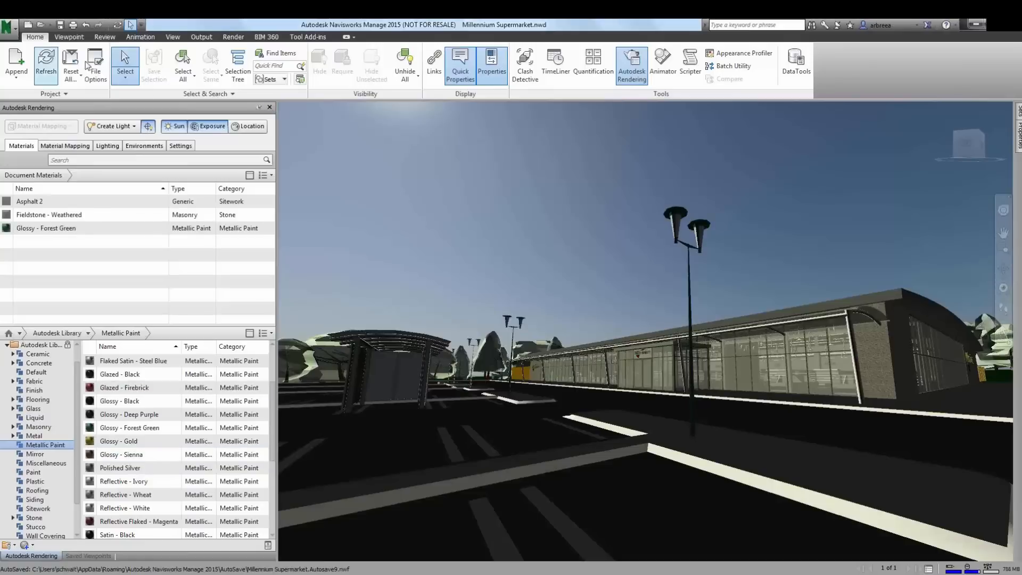
- Start a cloud render of the current view as a still image at Standard render quality
click(233, 37)
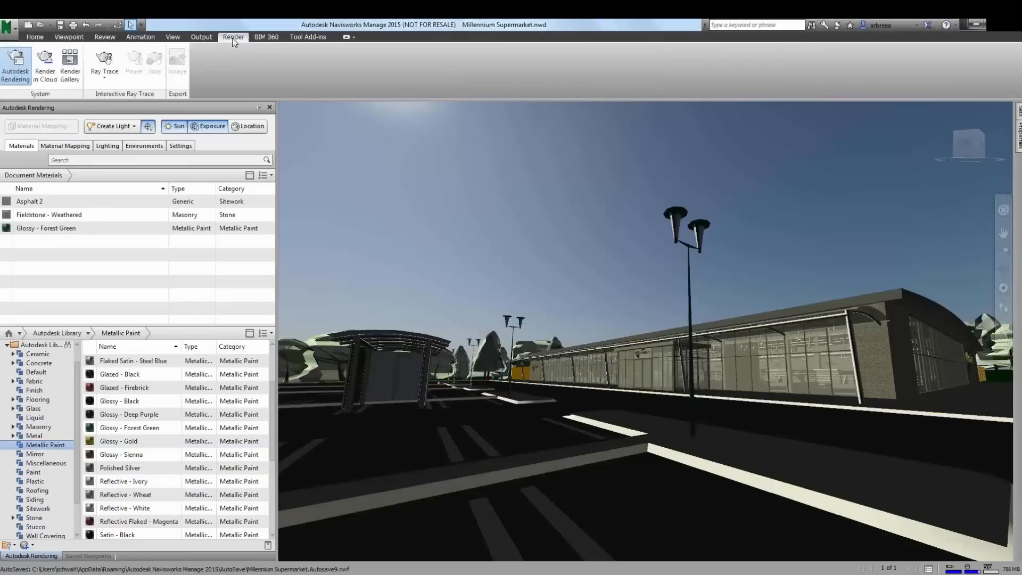
click(43, 71)
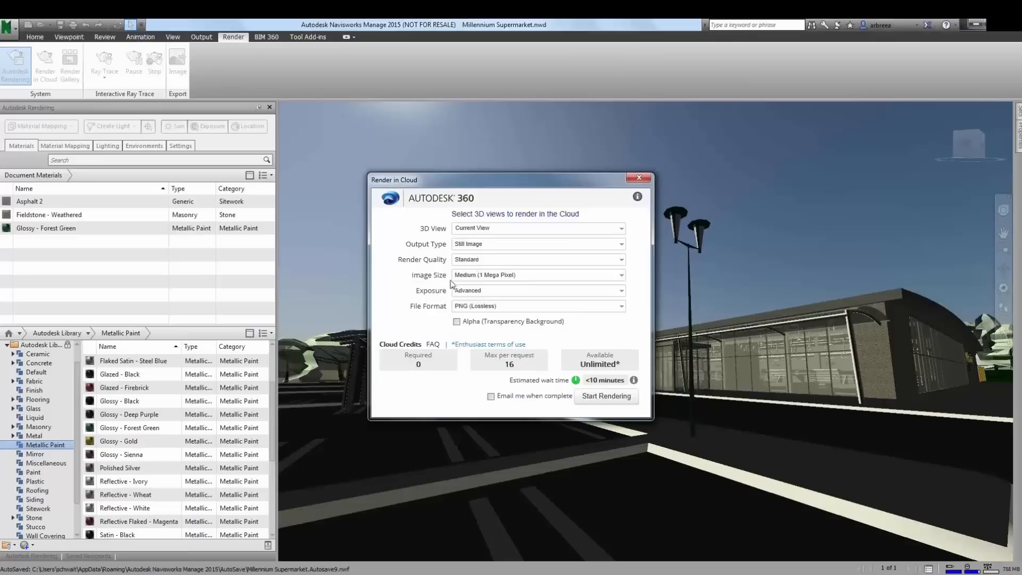
click(477, 260)
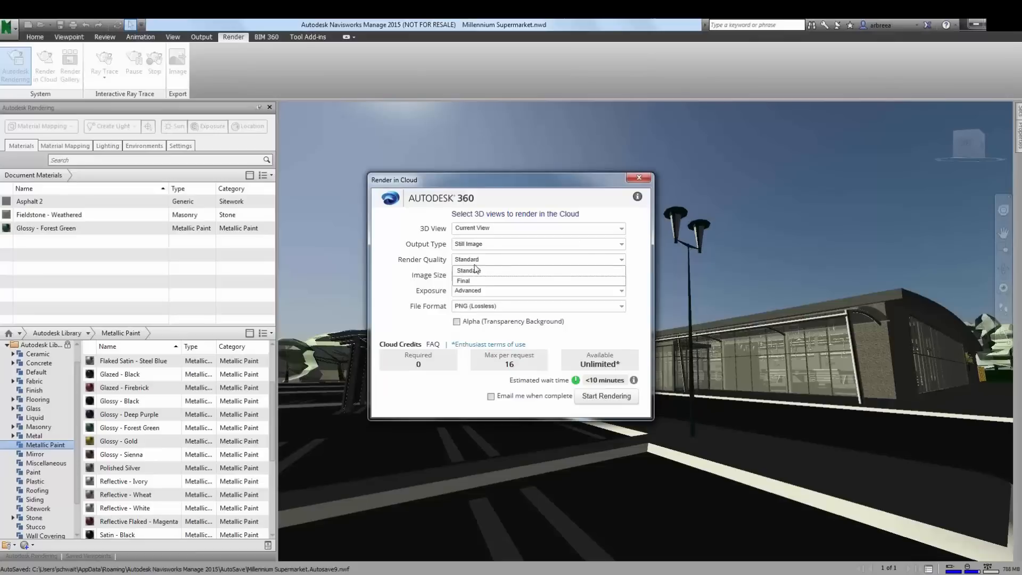
click(468, 270)
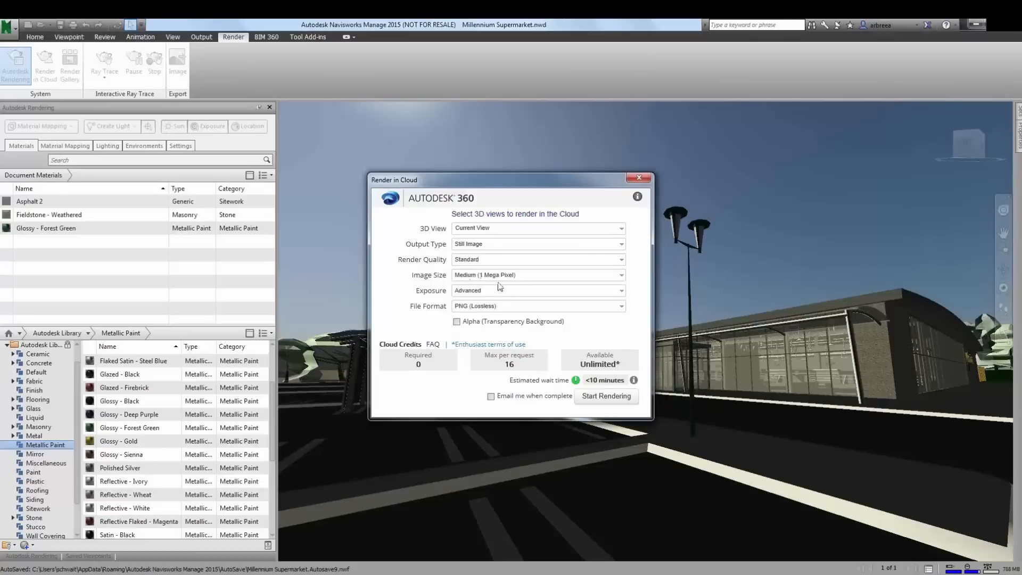
click(607, 397)
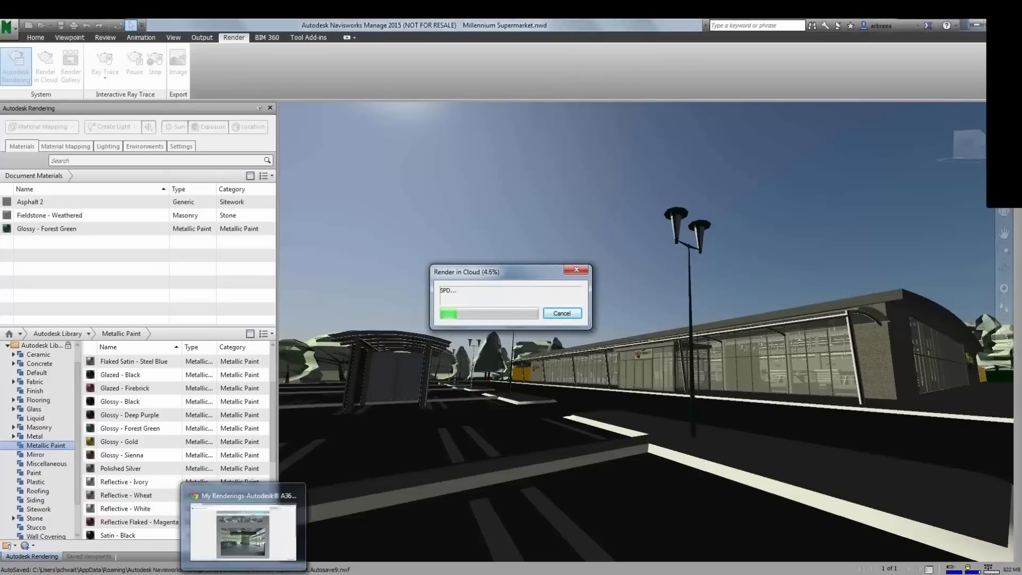
- Switch to the A360 renderings gallery in the browser and open the car park rendering
click(243, 573)
click(243, 532)
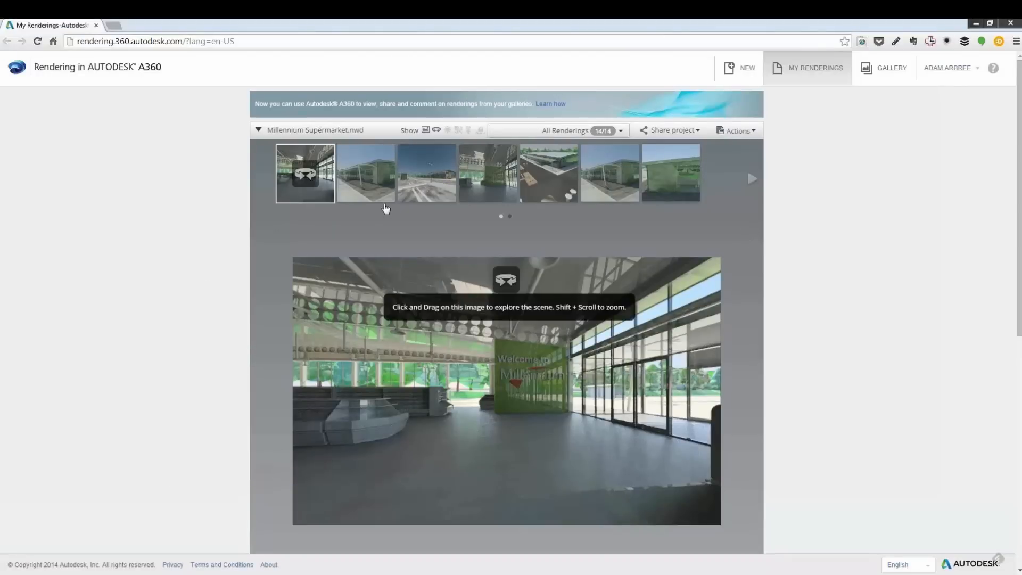
mouse_move(475, 180)
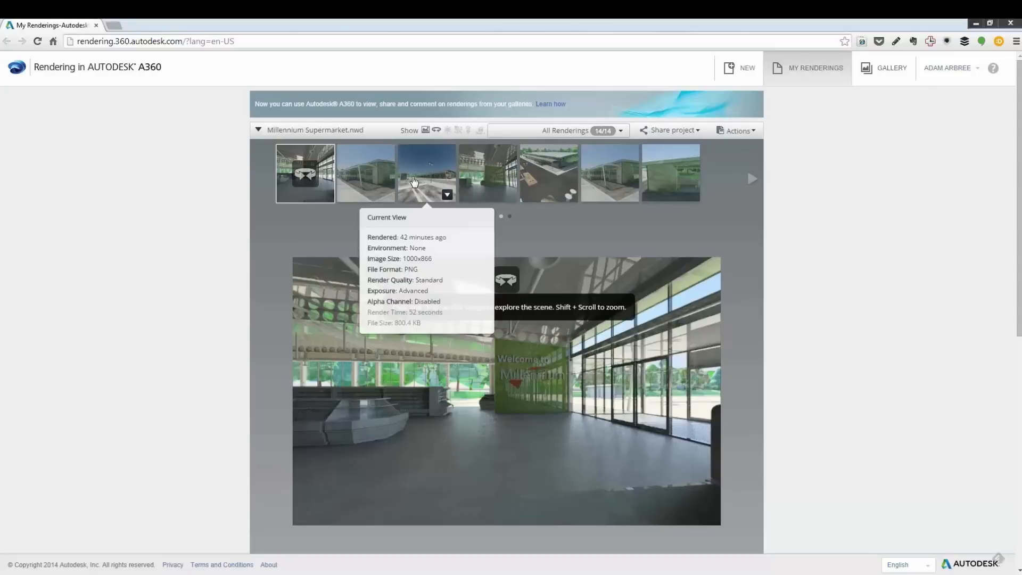
click(418, 184)
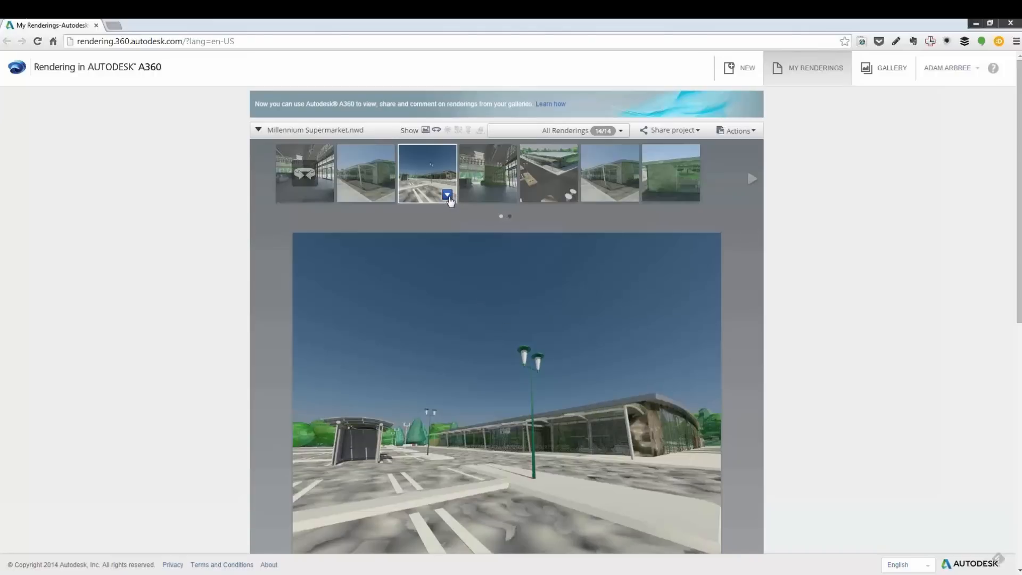
- Re-render the car park image with Final render quality and Extra Large (9 Mega Pixel) image size
click(447, 195)
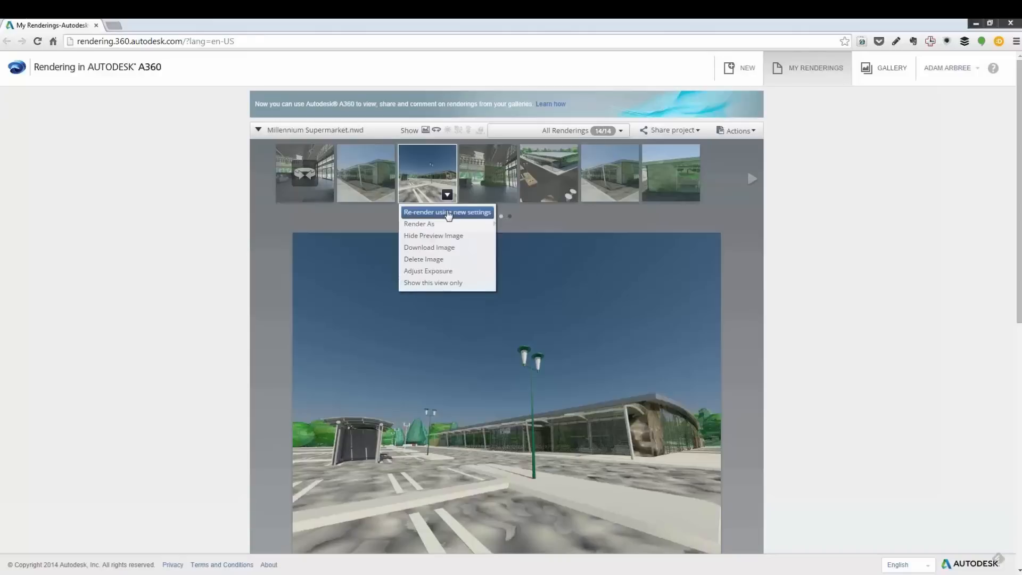
click(448, 213)
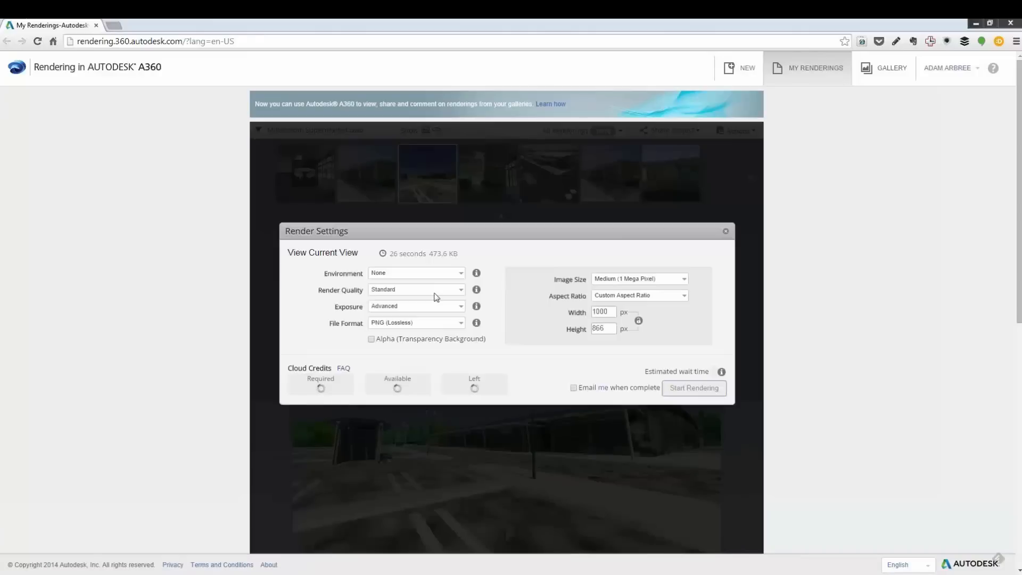
click(433, 290)
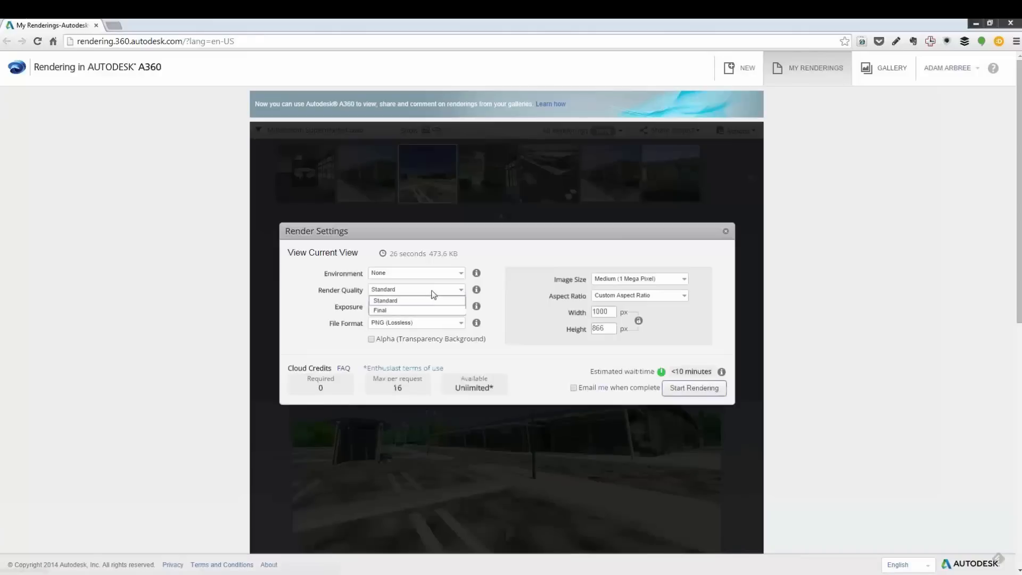
click(405, 309)
click(630, 280)
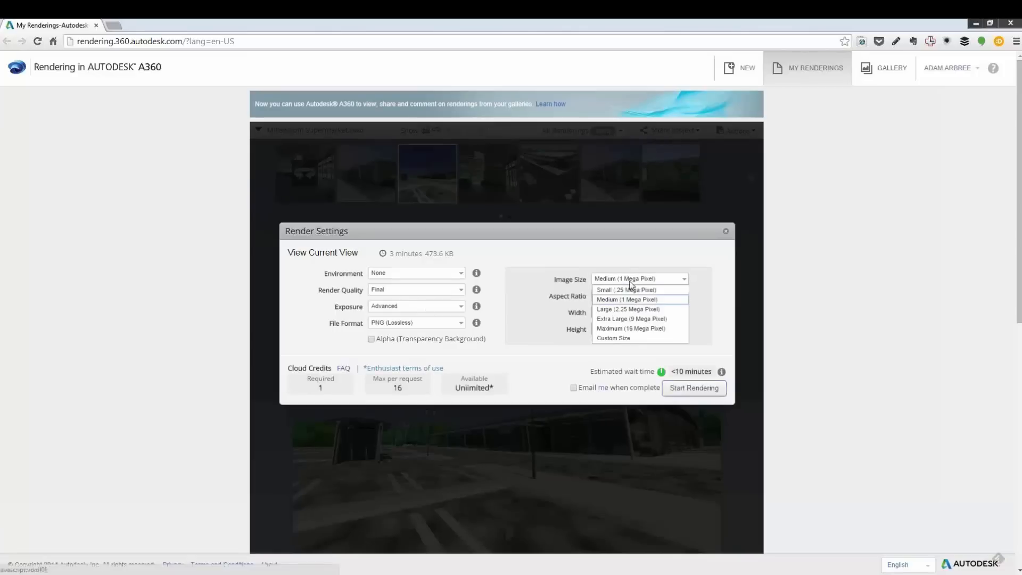
click(628, 318)
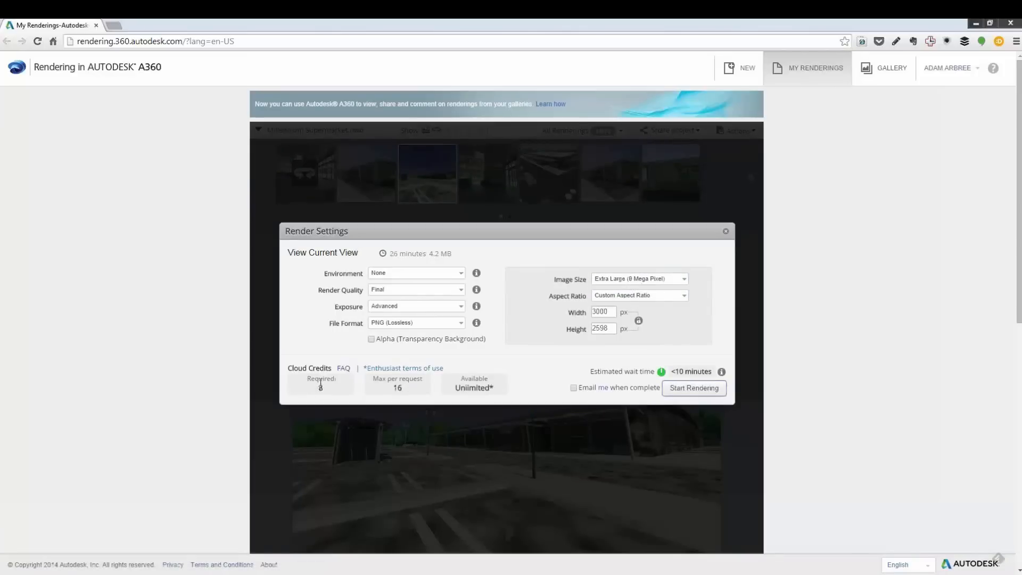
click(699, 390)
click(699, 390)
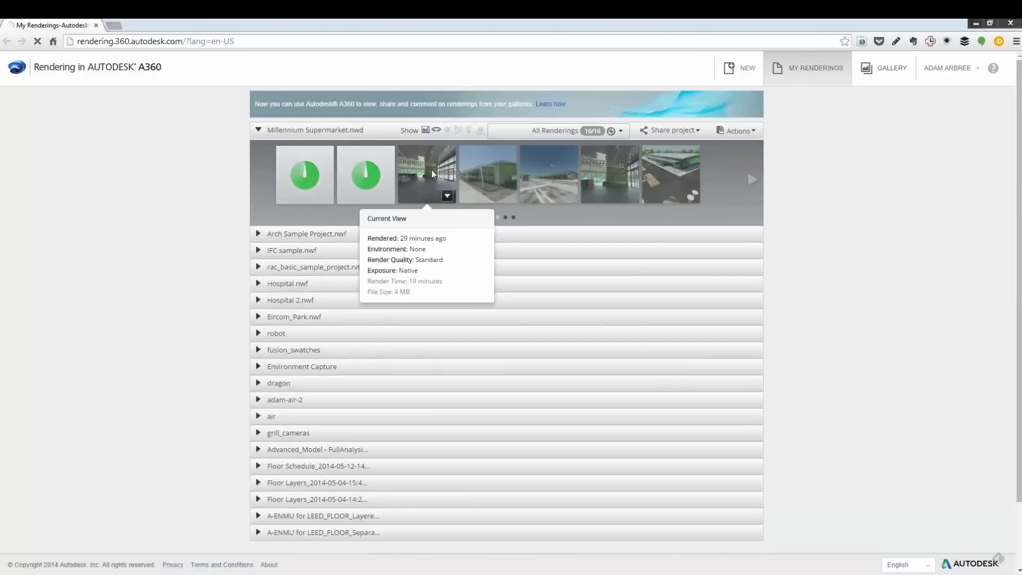
- Open the interior panorama rendering and explore it by orbiting and zooming around the scene
click(431, 169)
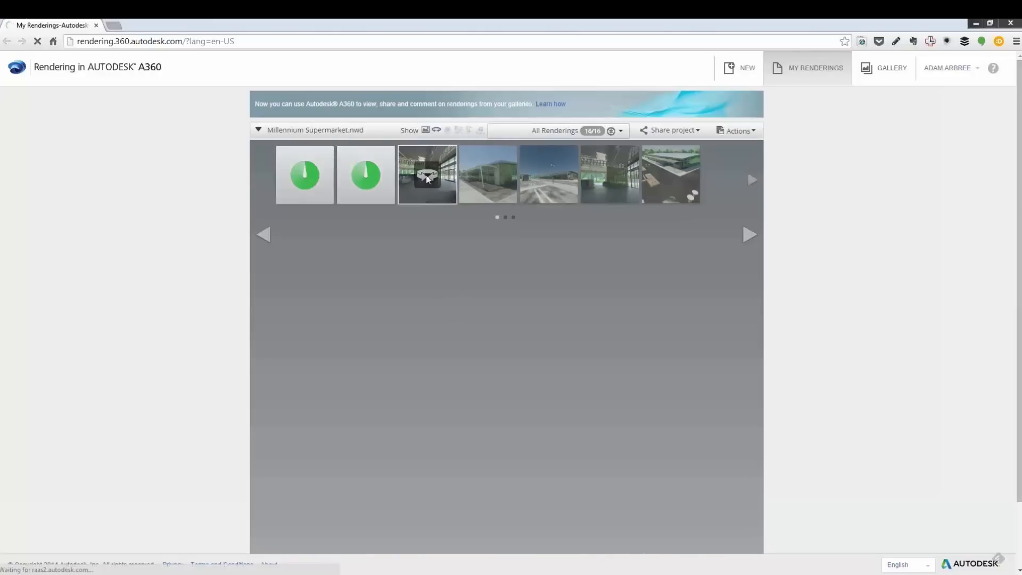
mouse_move(428, 179)
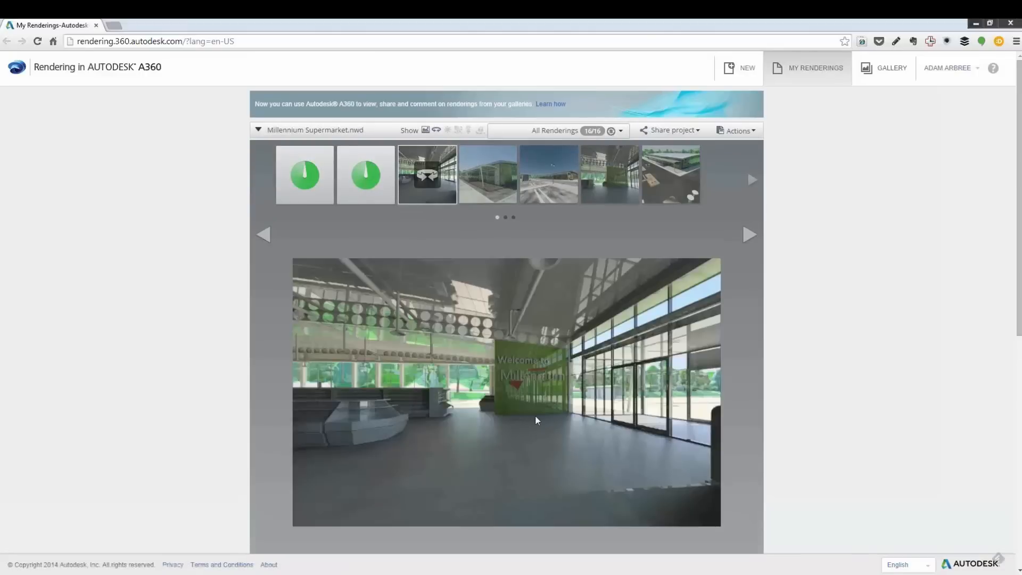
drag(539, 410, 295, 406)
drag(483, 411, 398, 421)
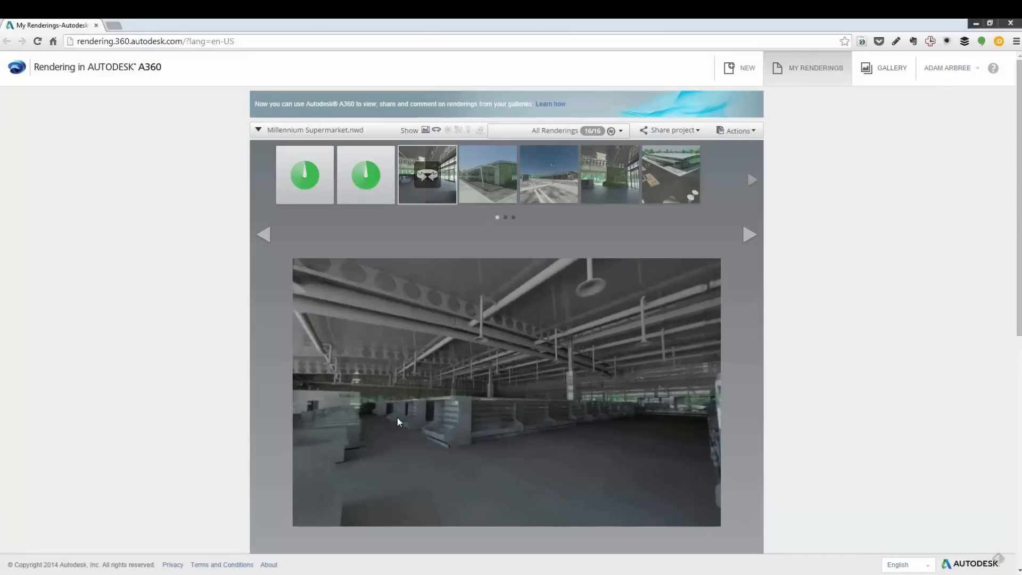
scroll(401, 414, up, 5)
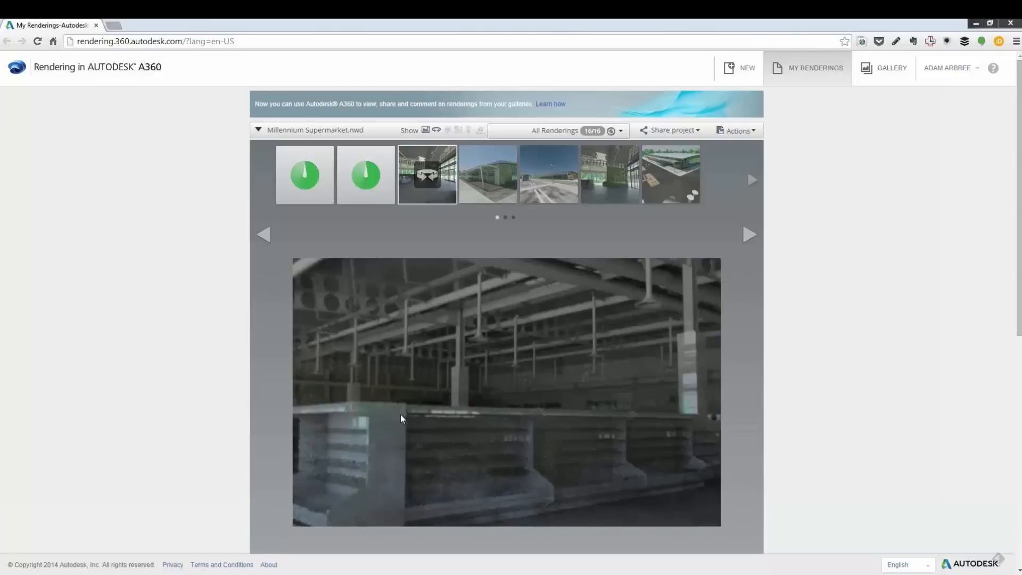
scroll(400, 413, down, 5)
drag(437, 414, 452, 382)
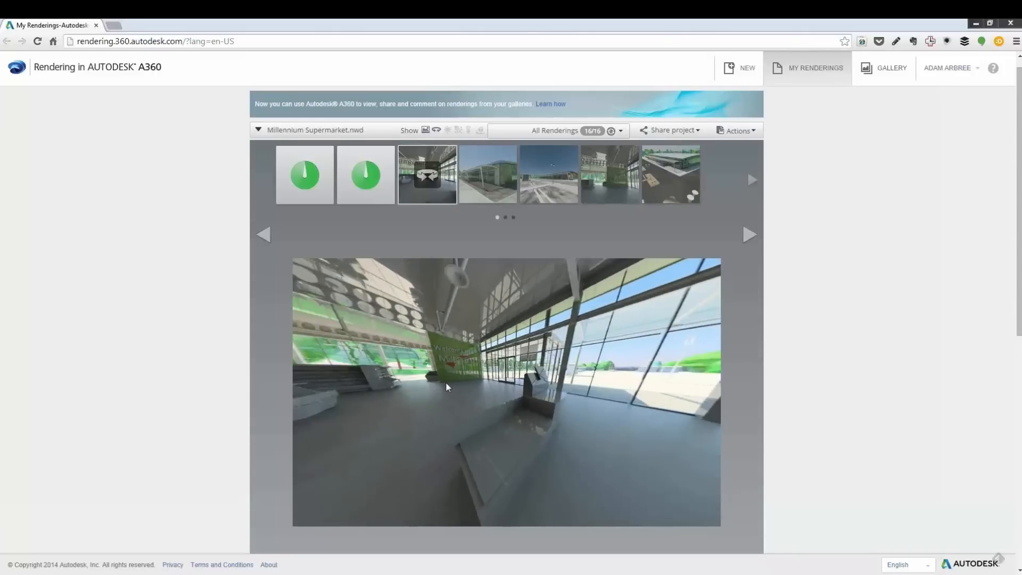
scroll(446, 387, down, 1)
scroll(451, 397, up, 1)
drag(455, 379, 509, 374)
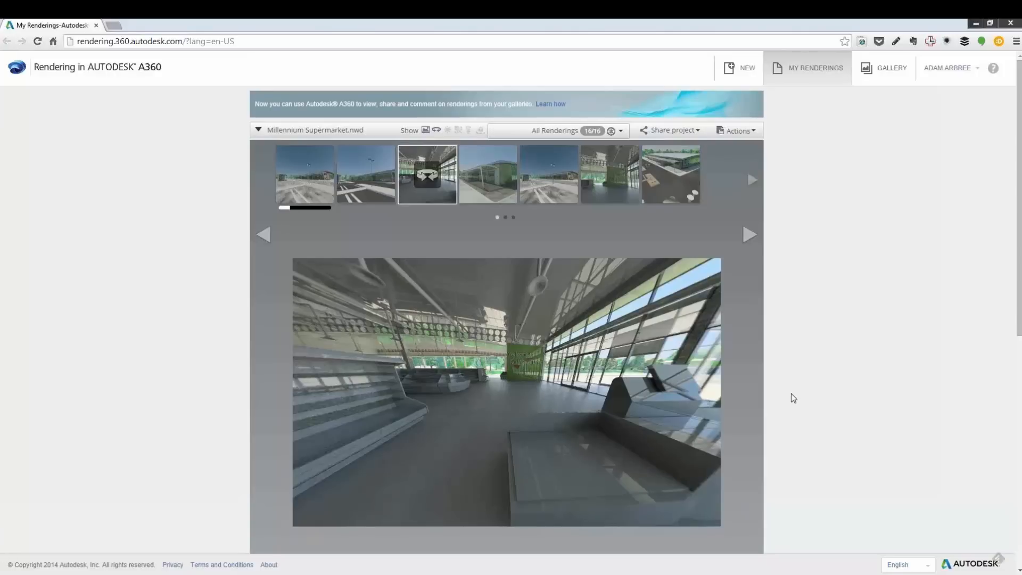
- Switch to the PowerPoint slide show
mouse_move(277, 574)
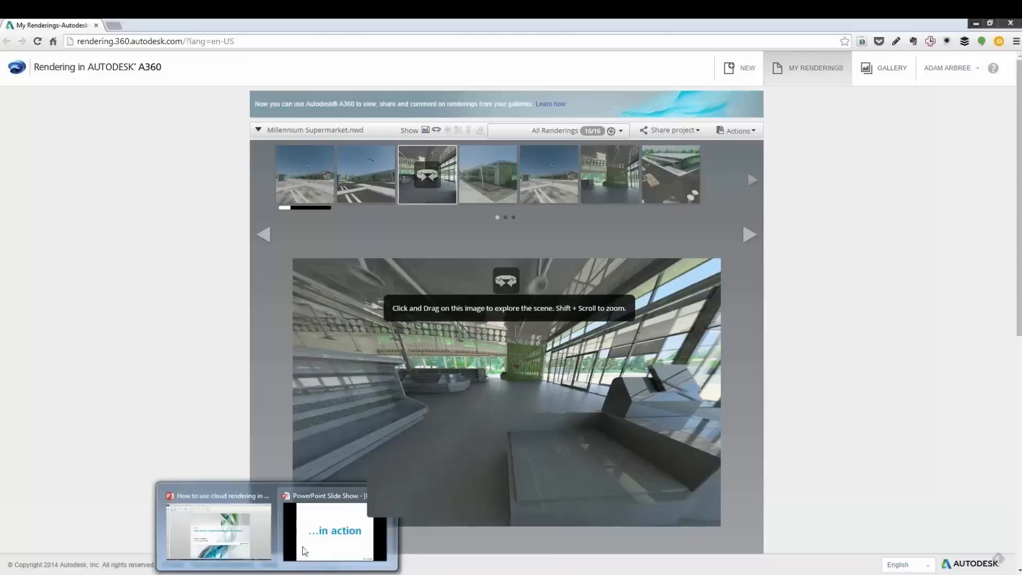
click(335, 529)
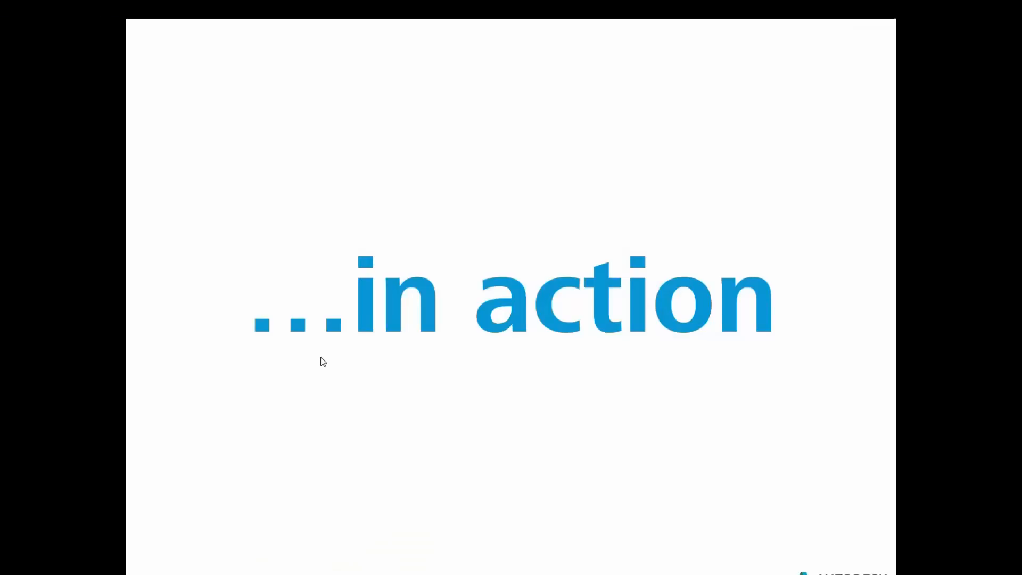